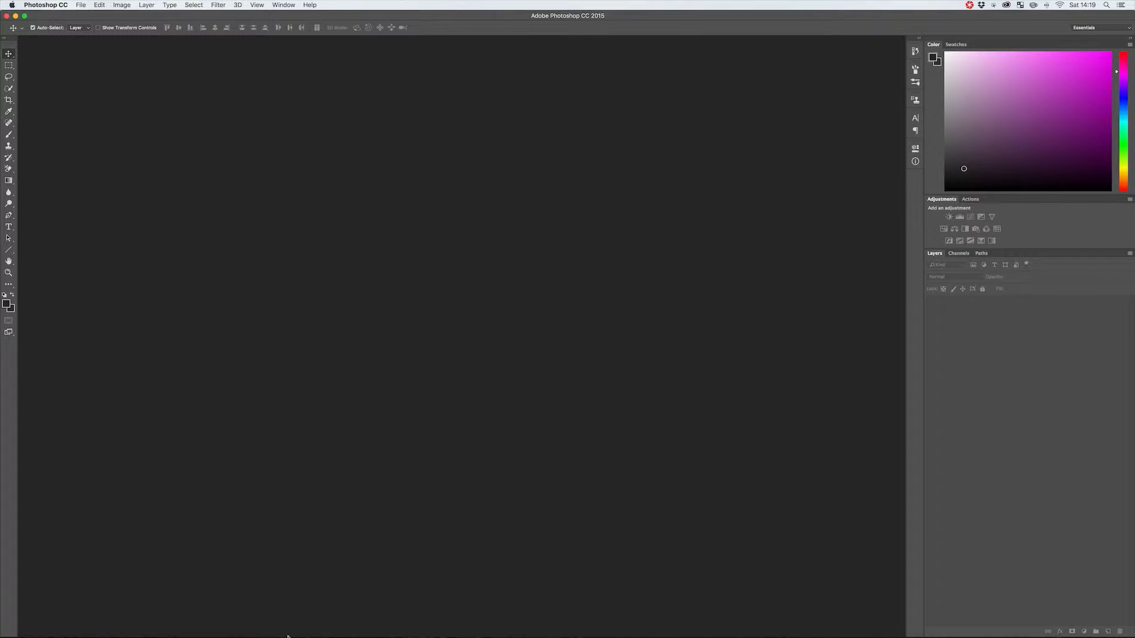
Switch to Finder and preview the original moon photos in the Moon Panoramic folder one after another
mouse_move(245, 626)
click(178, 628)
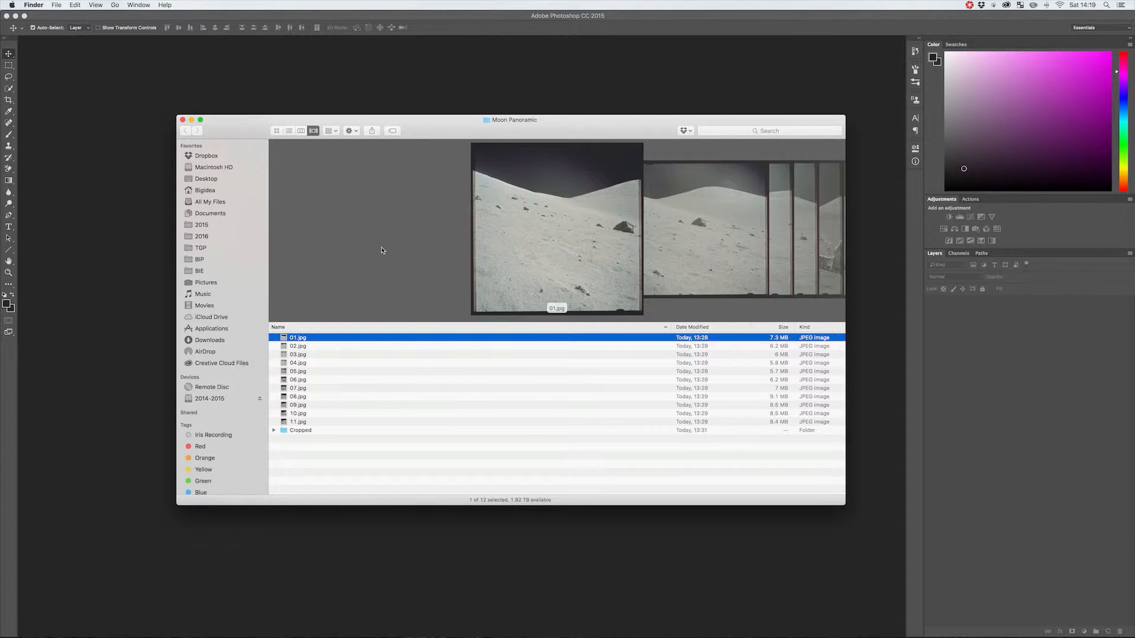
key(Down)
key(space)
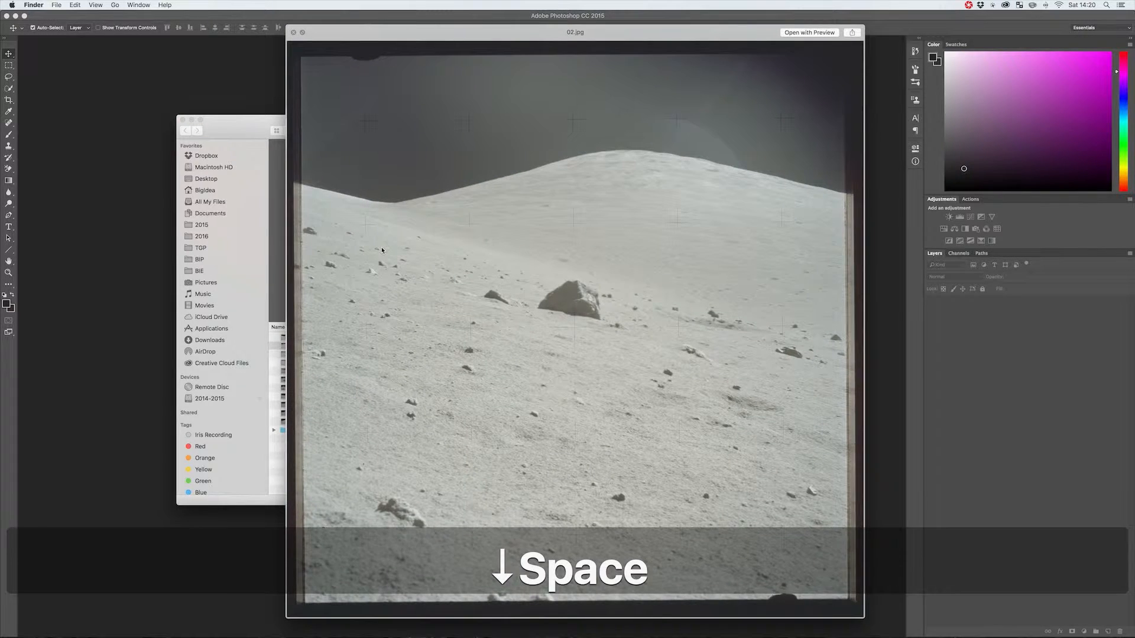
key(Down)
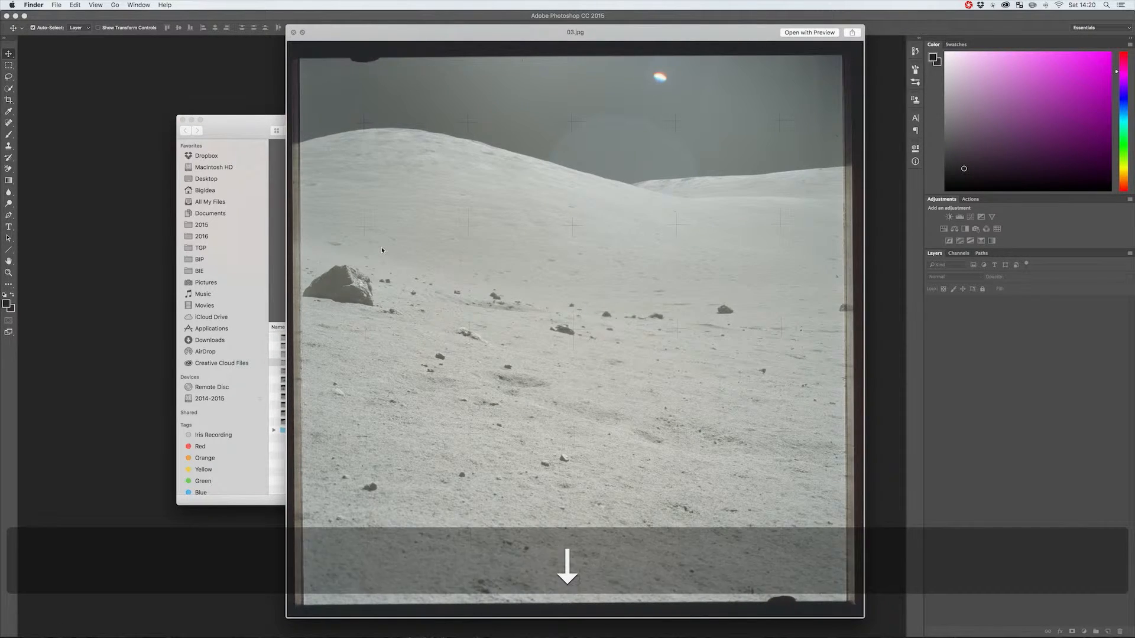
key(Down)
key(Down)
key(Down)
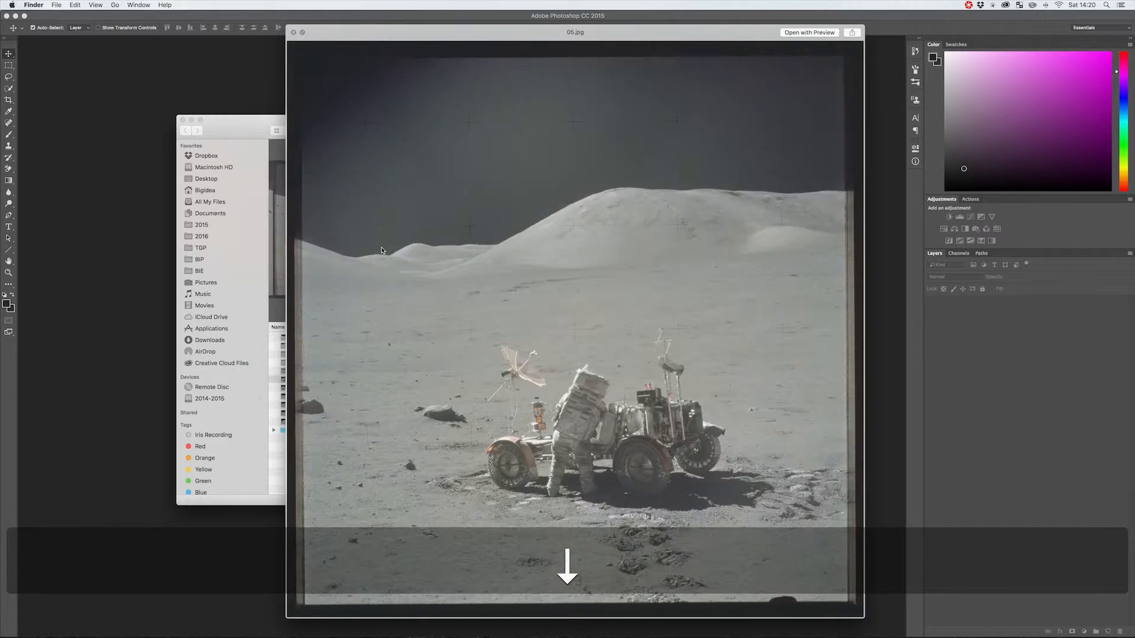
key(Down)
key(Down)
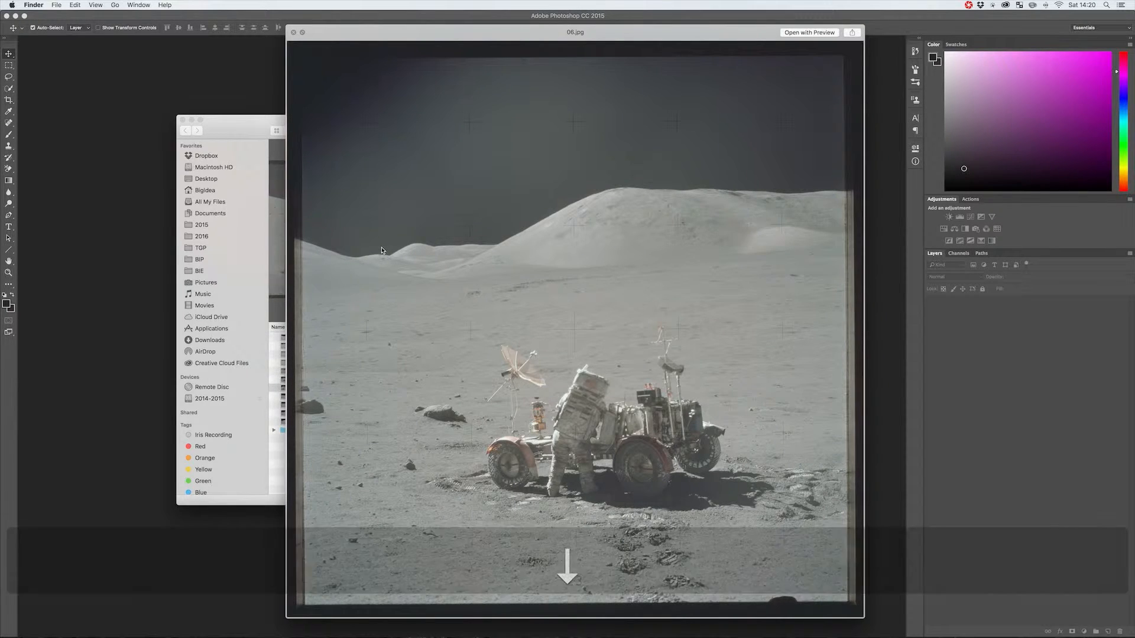
key(Down)
key(Down)
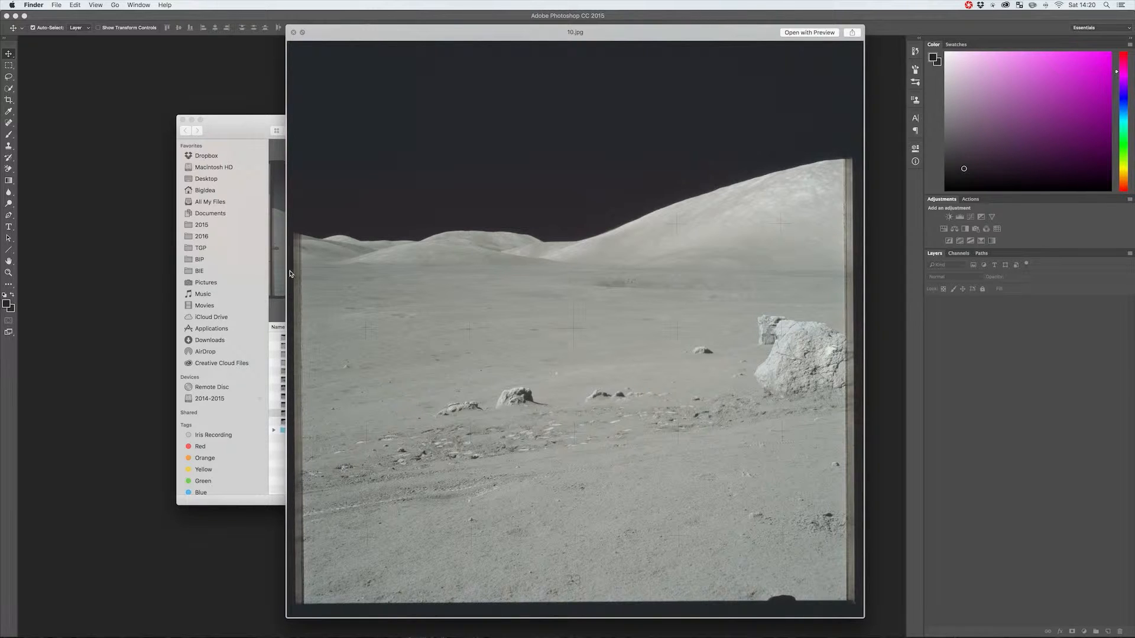
key(Up)
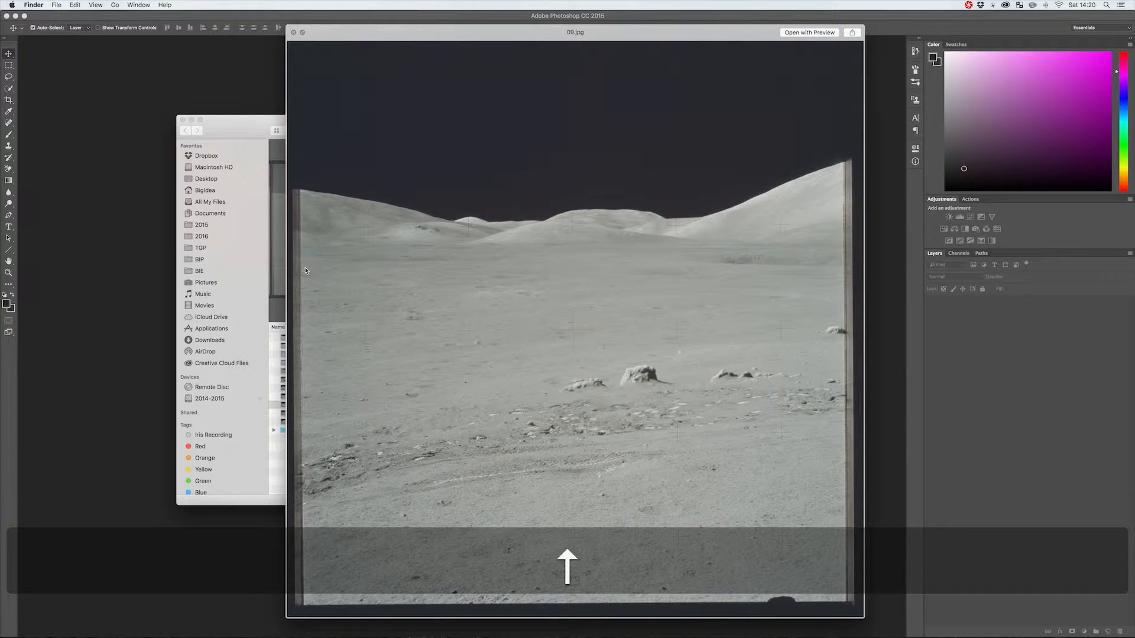
key(Up)
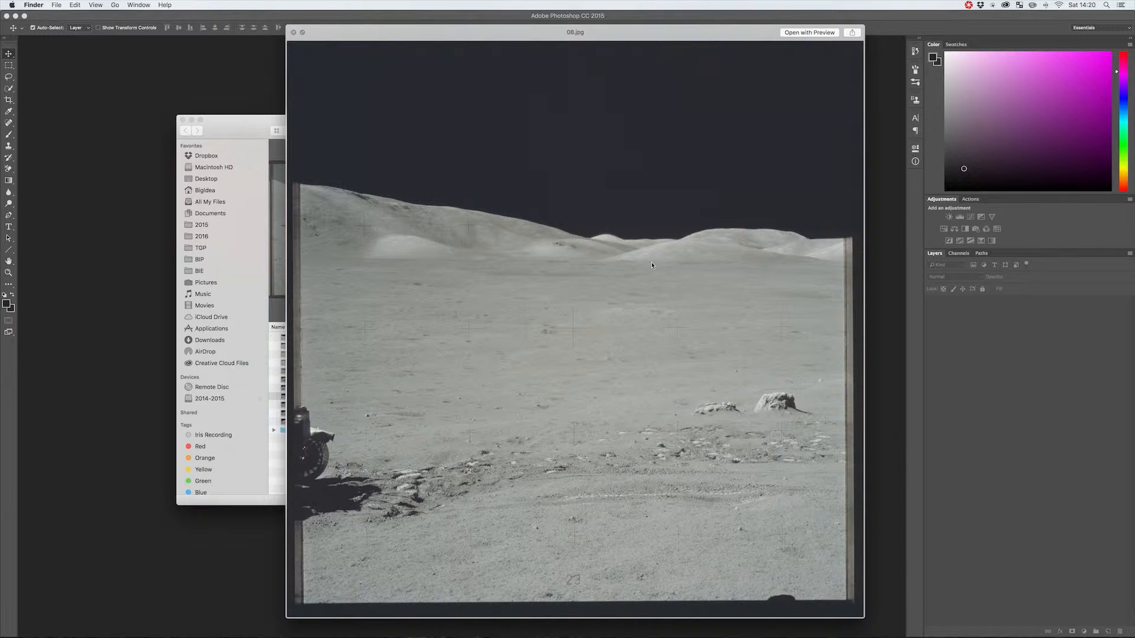
key(Up)
key(Up)
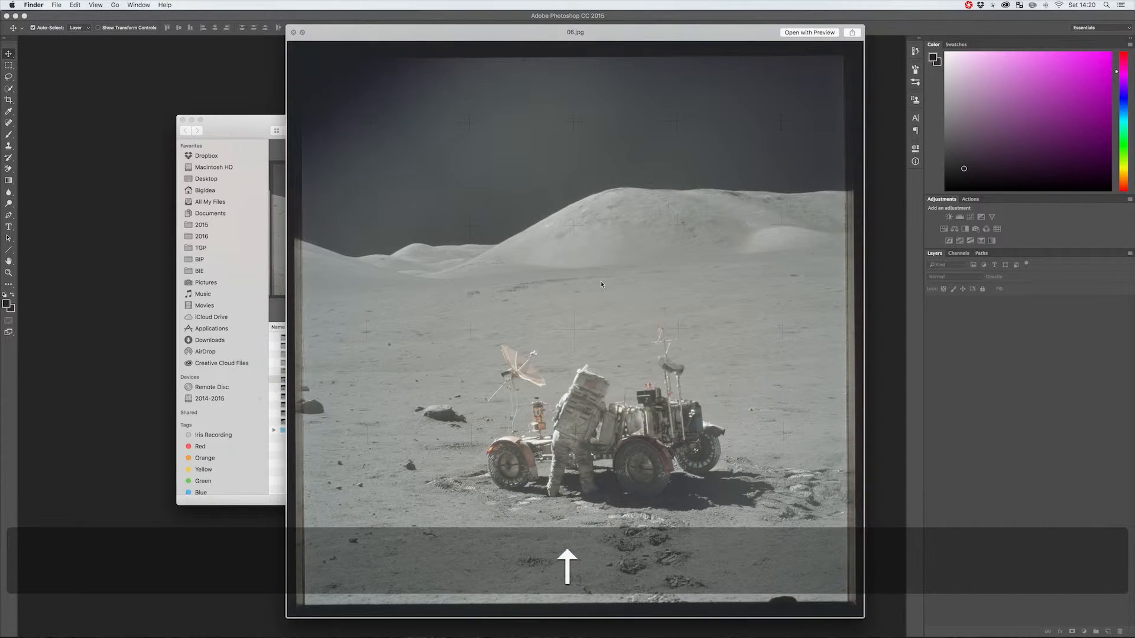
key(space)
Expand the Cropped folder and preview its photos from 01.jpg to 11.jpg
click(273, 431)
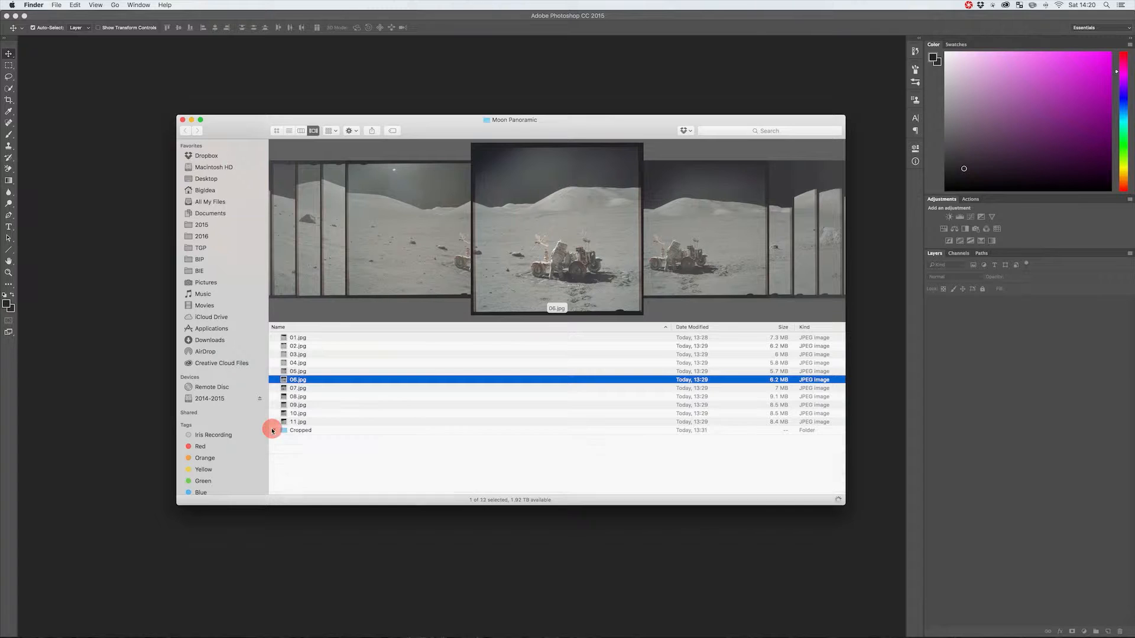
click(298, 438)
key(space)
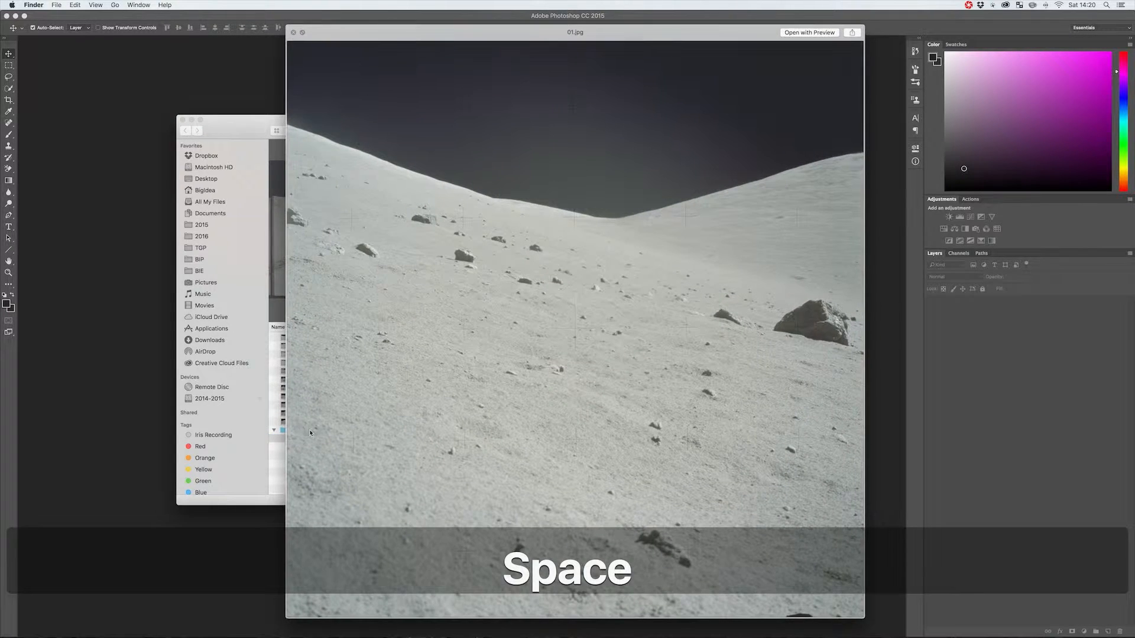
key(Down)
key(Down)
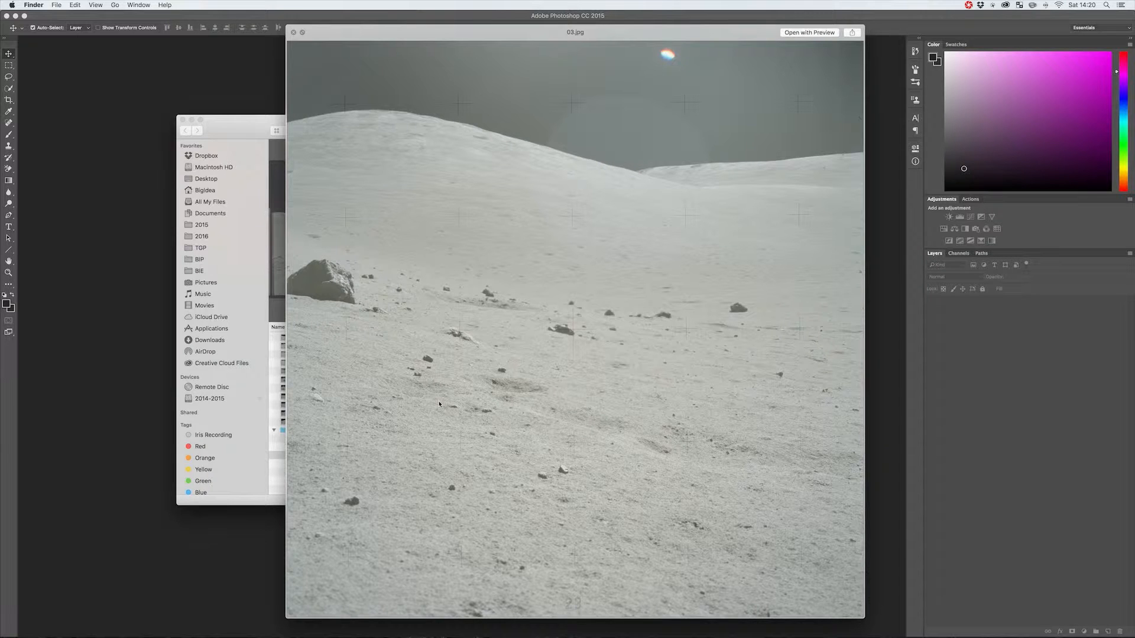
key(Down)
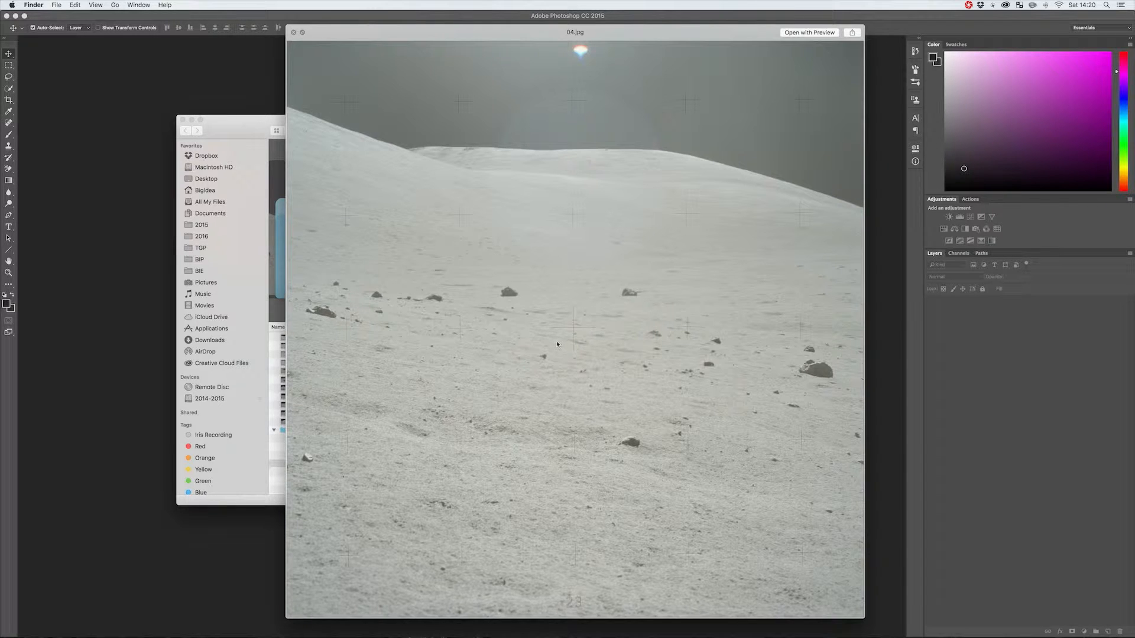
key(Down)
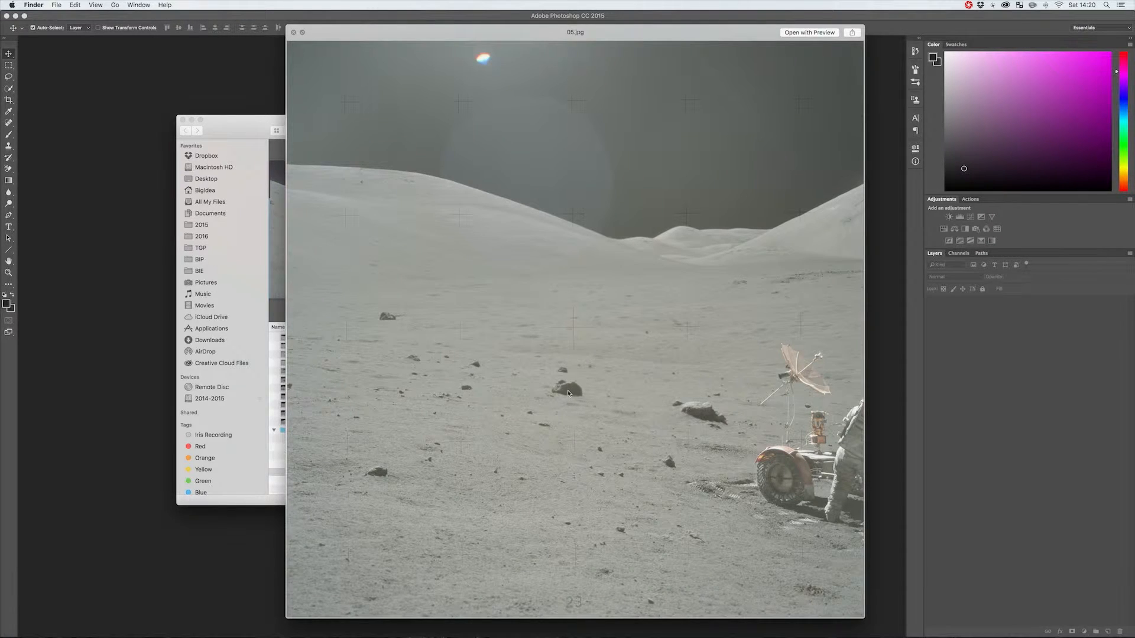
key(Down)
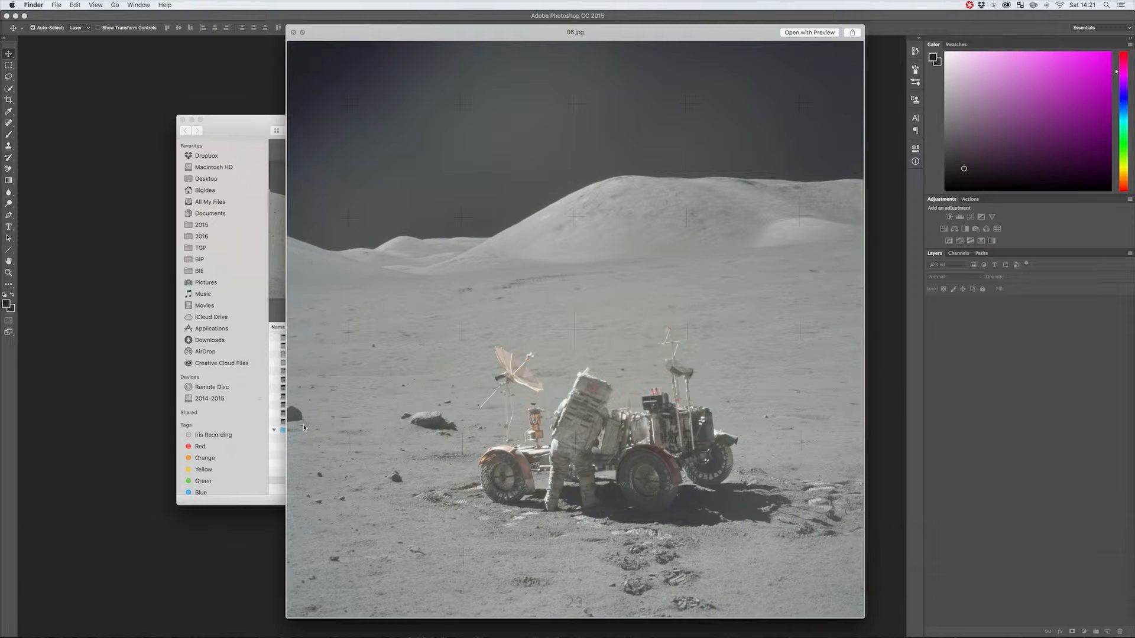
key(Down)
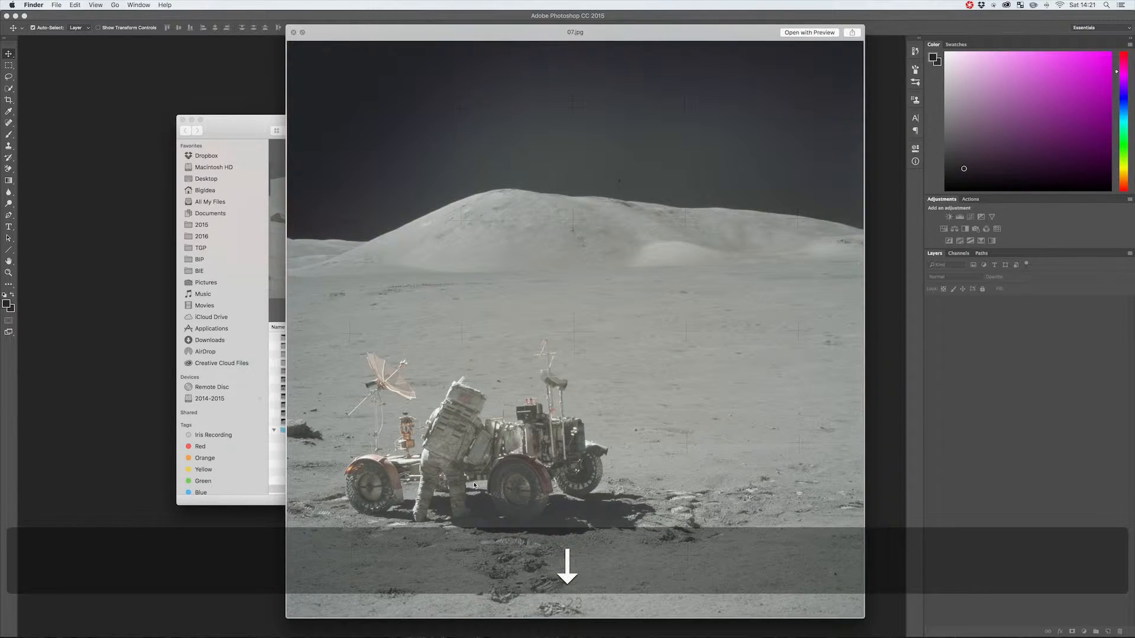
key(Down)
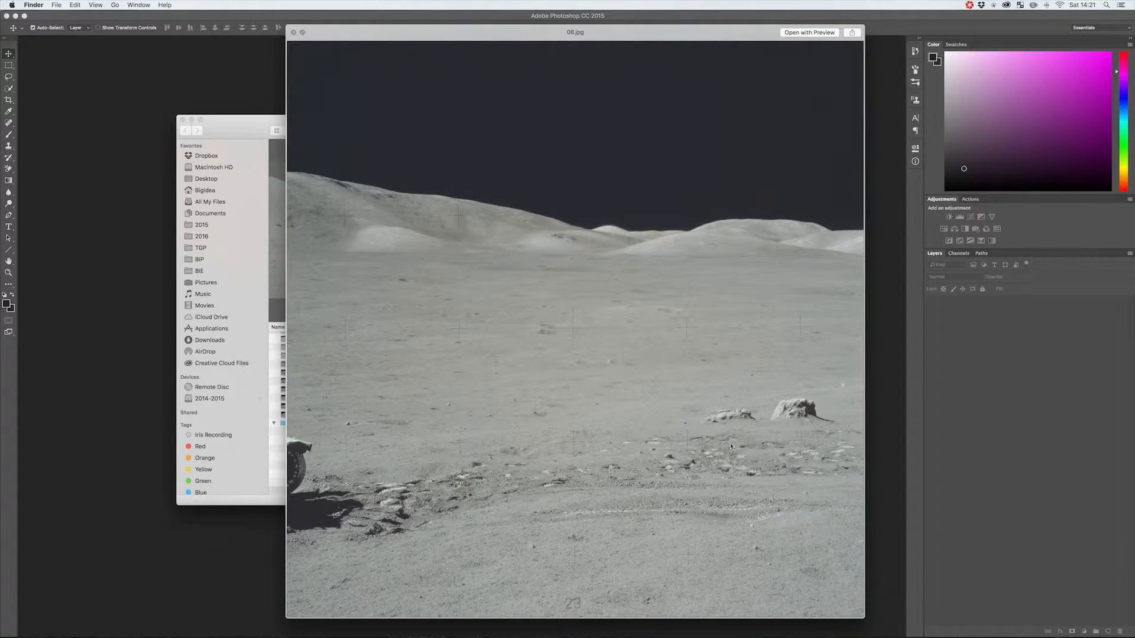
key(Down)
key(Down)
key(Down)
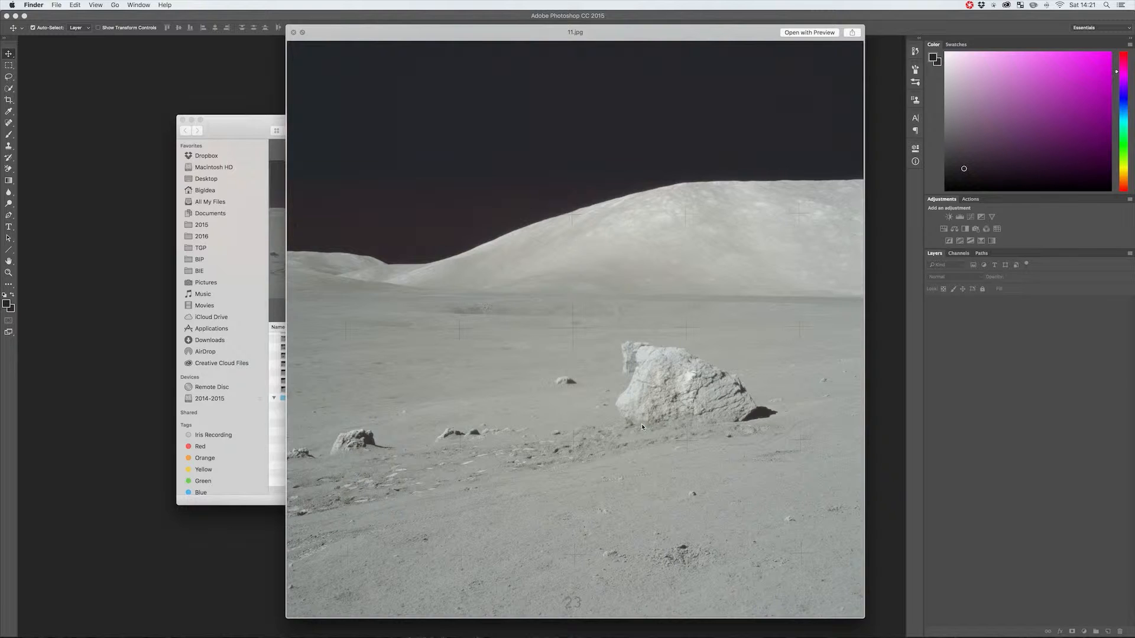
key(space)
Switch back to Photoshop and load the cropped photos 01.jpg to 11.jpg as Photomerge source files
click(387, 530)
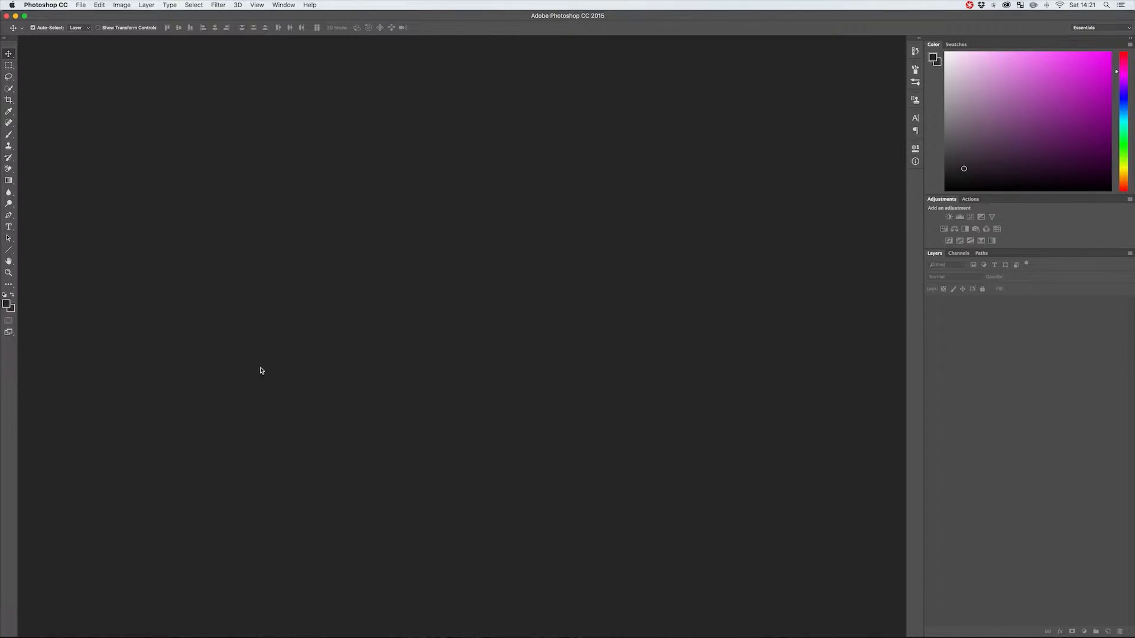
click(84, 5)
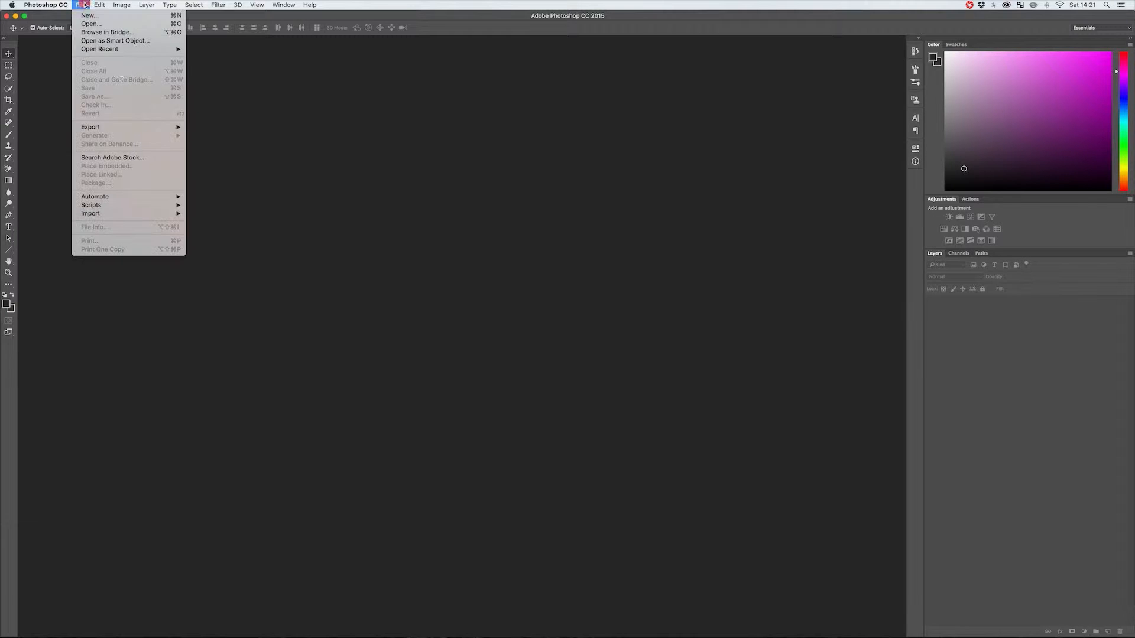
mouse_move(158, 196)
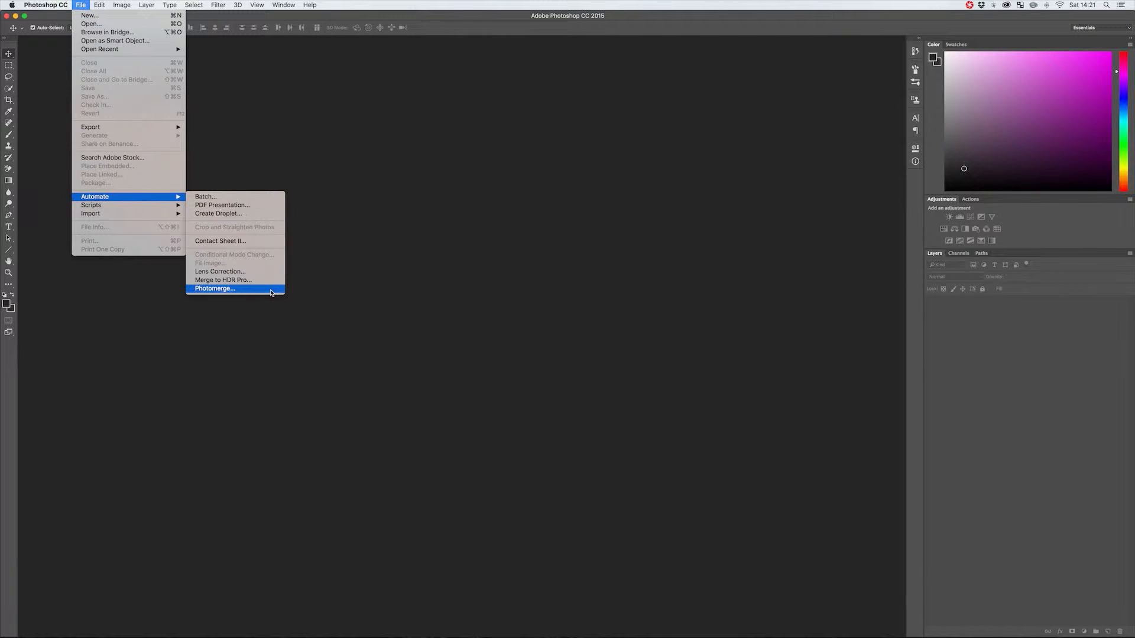
click(271, 292)
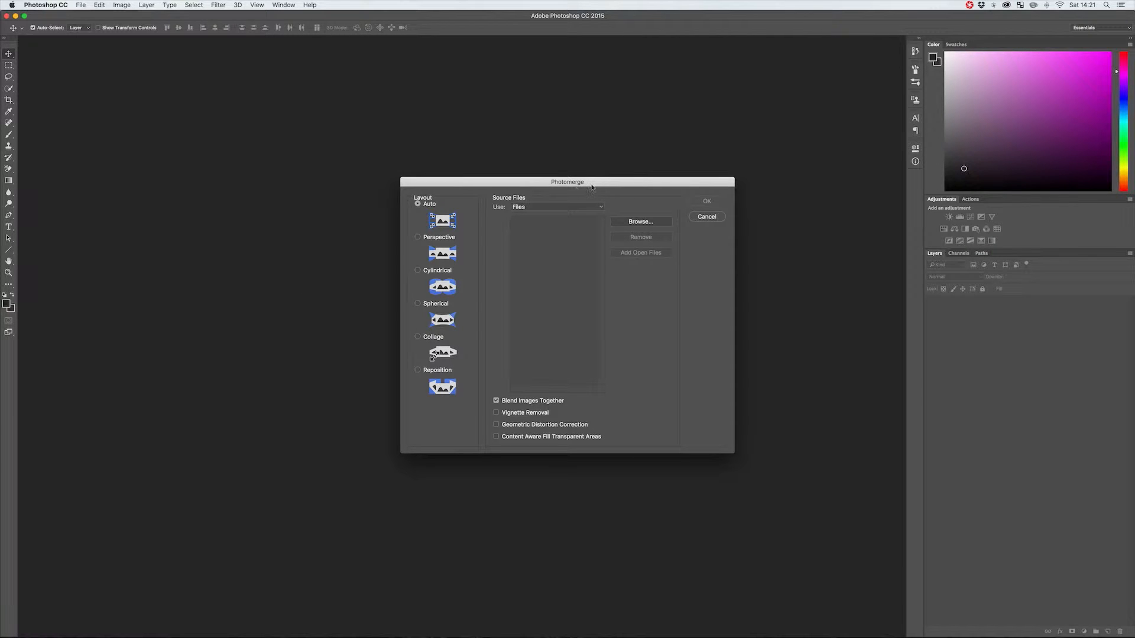
click(649, 222)
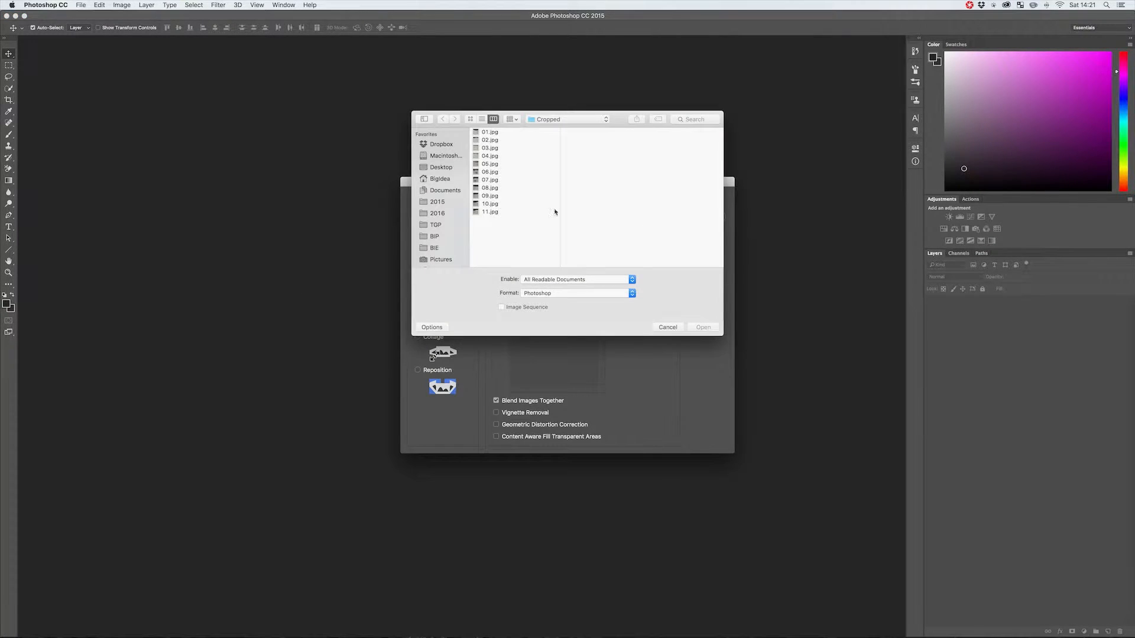
click(489, 132)
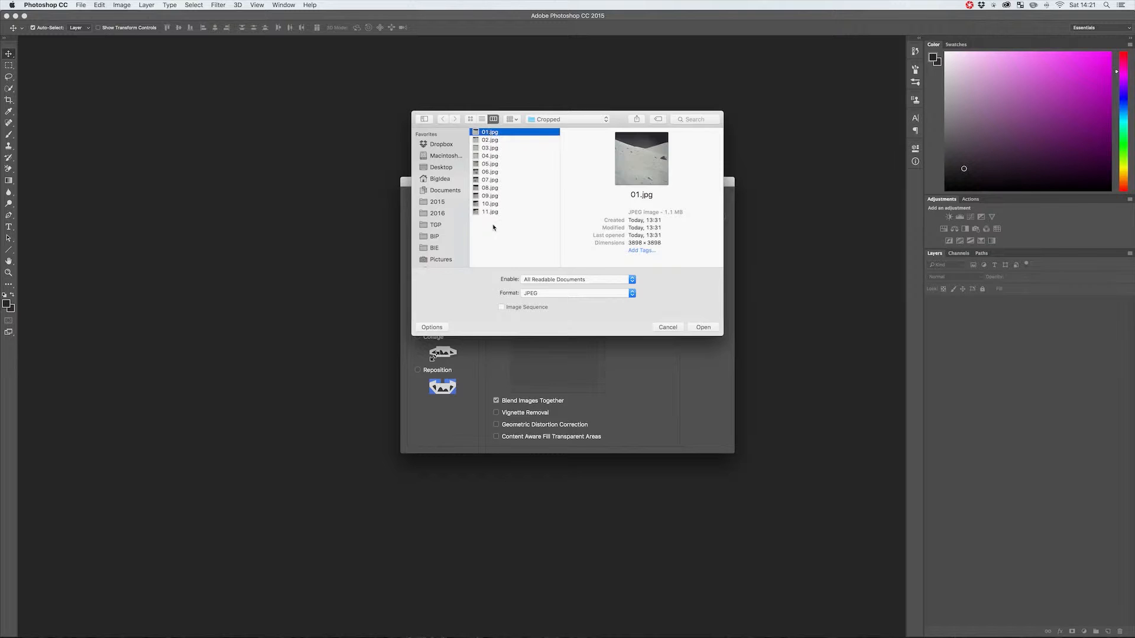
shift+click(490, 212)
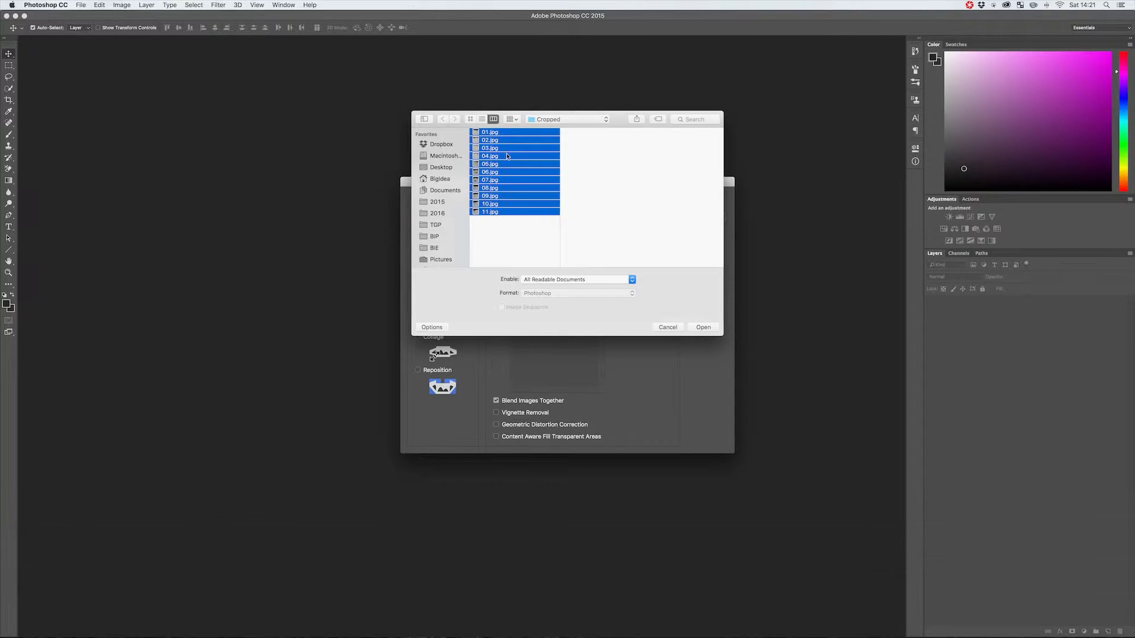
click(703, 328)
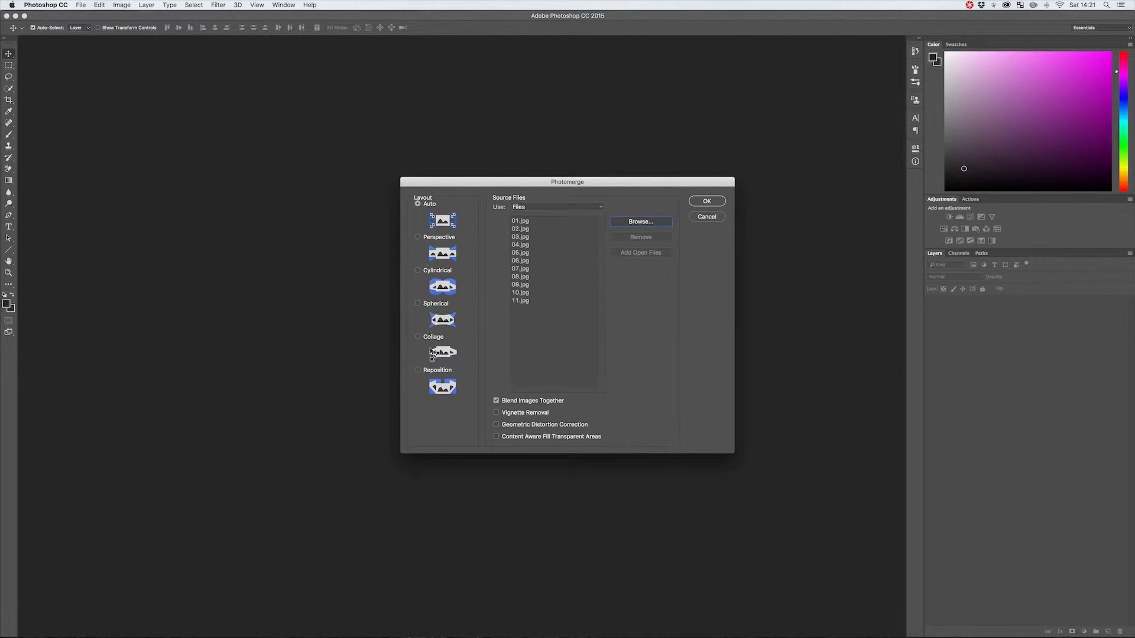
Merge the photos into a panorama with Content Aware Fill Transparent Areas enabled, and clear the remaining selection
drag(532, 182, 444, 173)
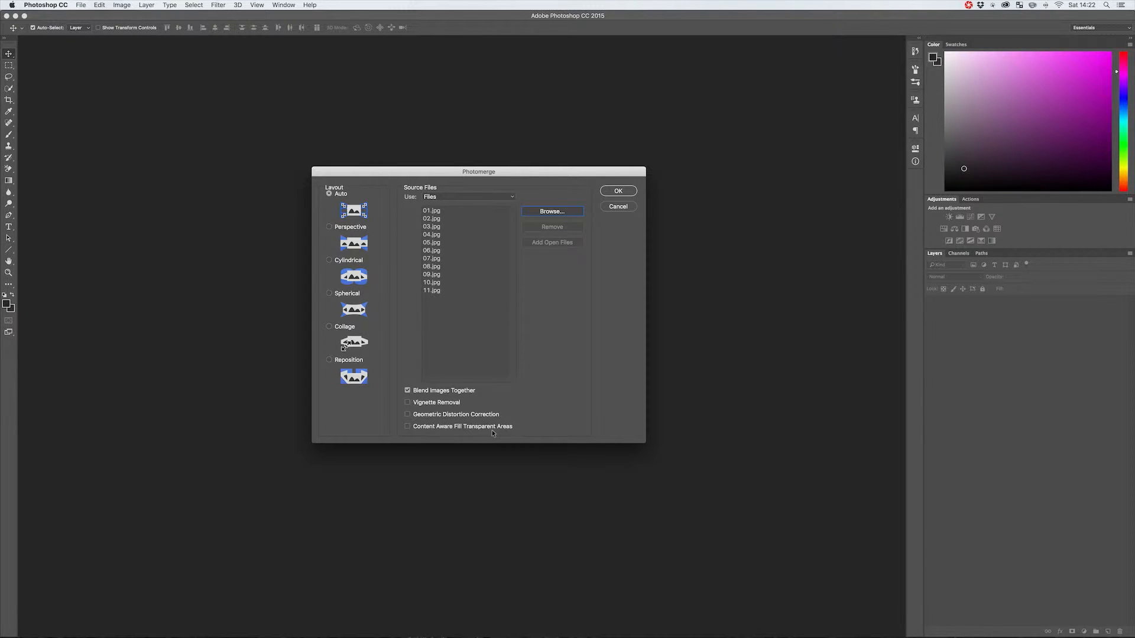
click(411, 428)
click(618, 190)
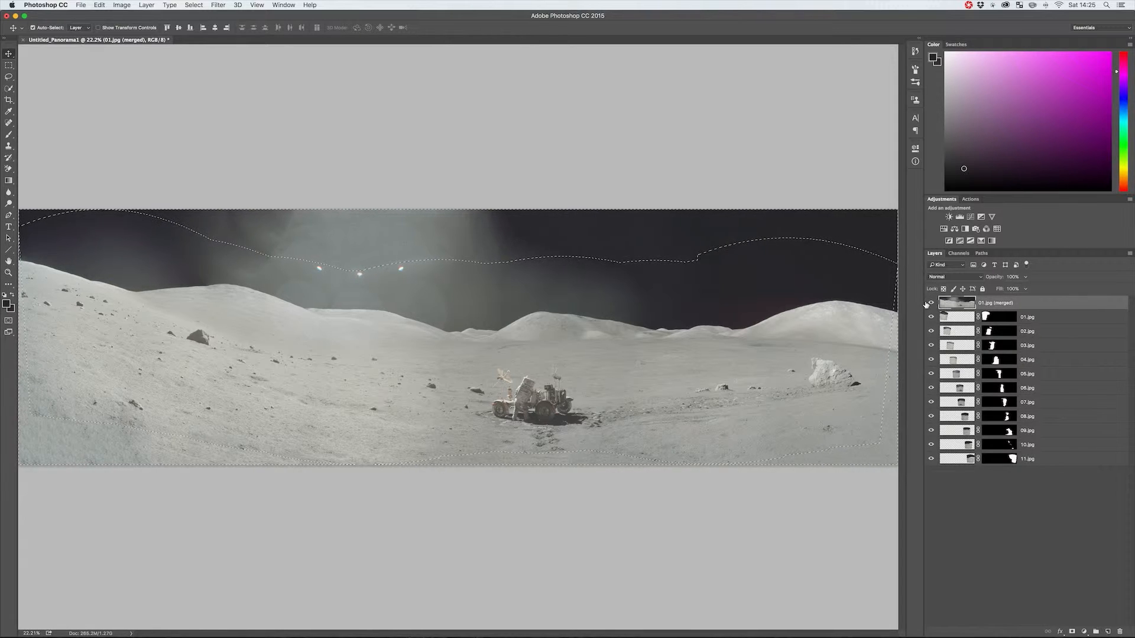
key(super+d)
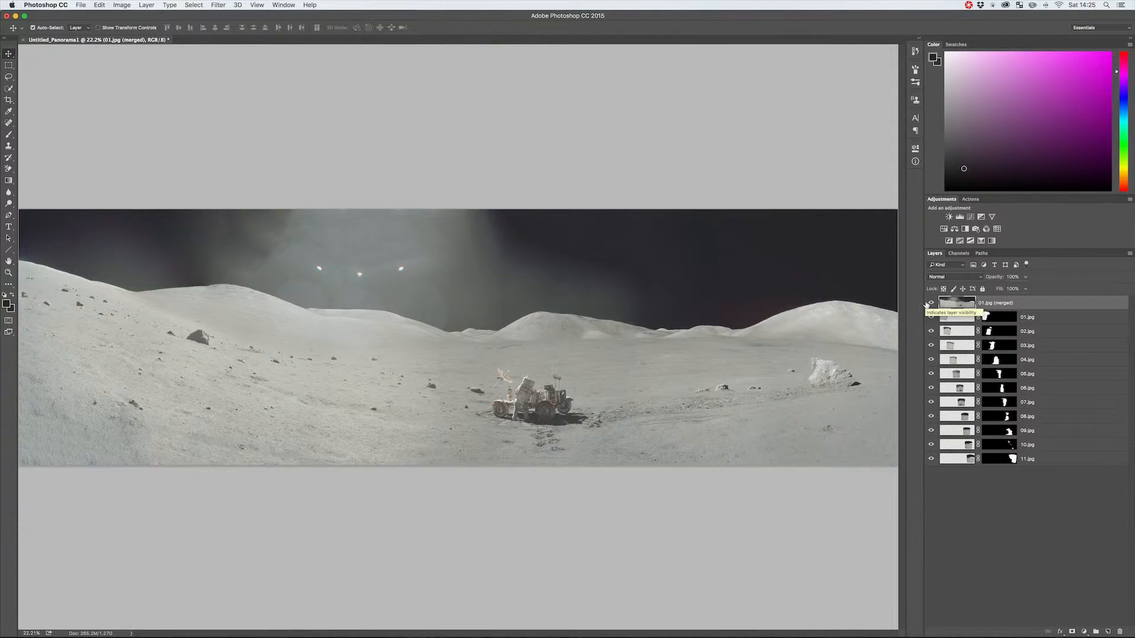
Compare the panorama without the merged layer and check the pieces contributed by layers 05.jpg, 06.jpg and 08.jpg, restoring each layer's visibility
click(929, 303)
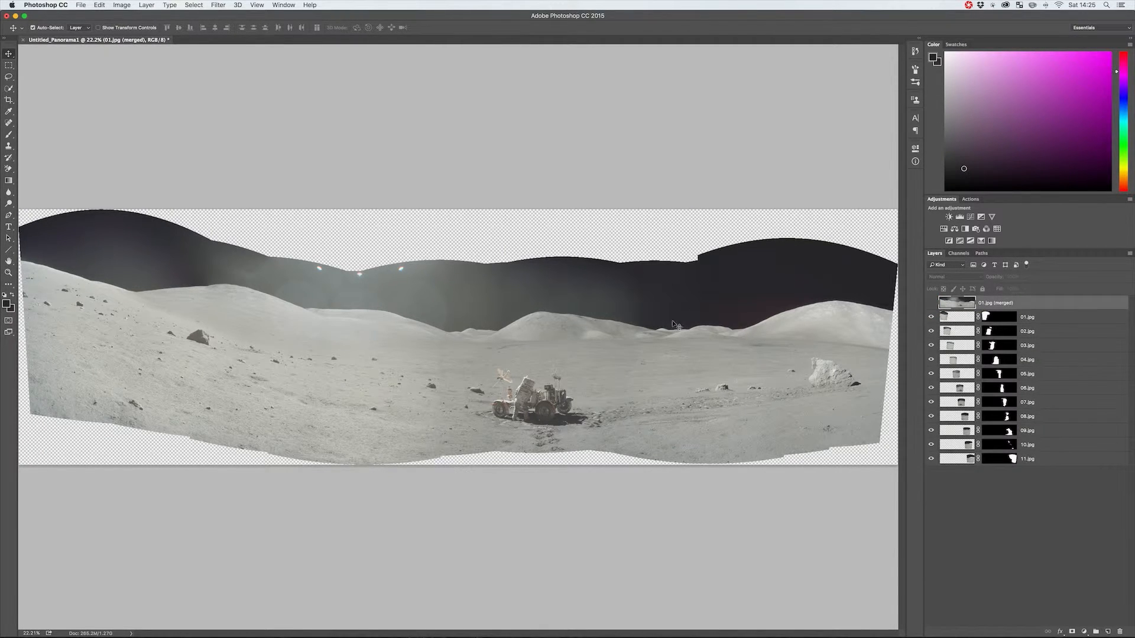
click(931, 374)
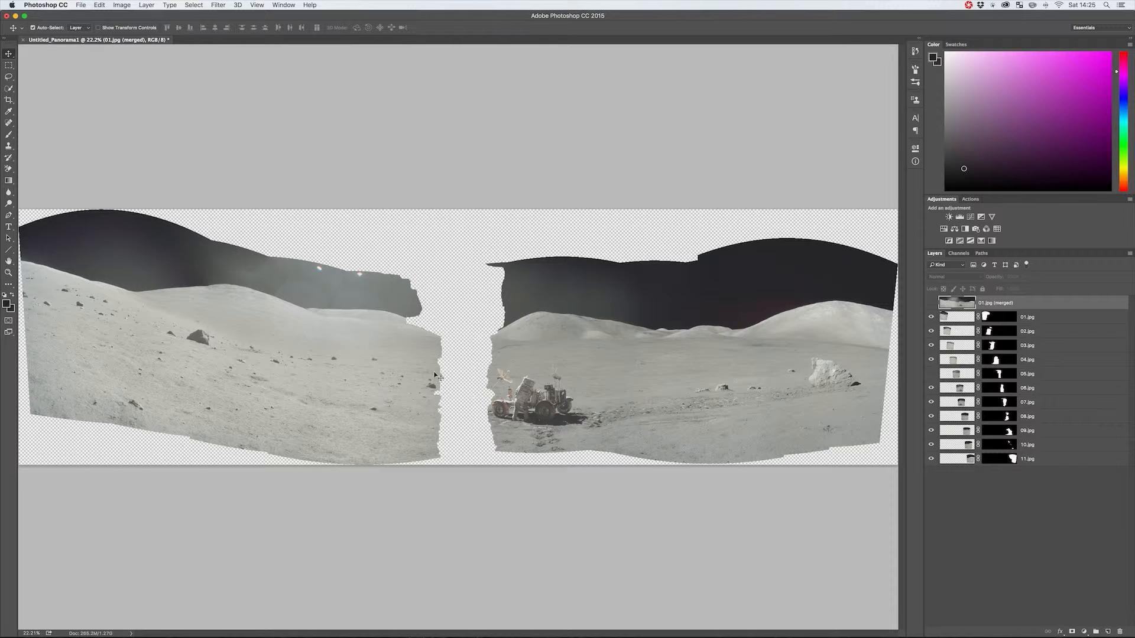
click(931, 374)
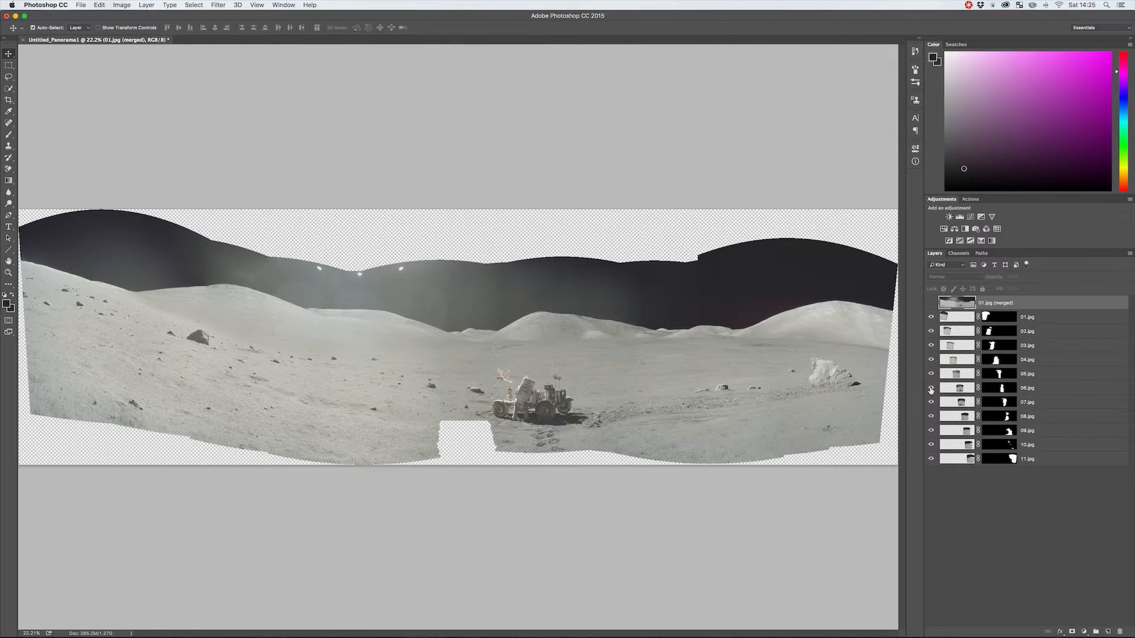
click(932, 388)
click(931, 388)
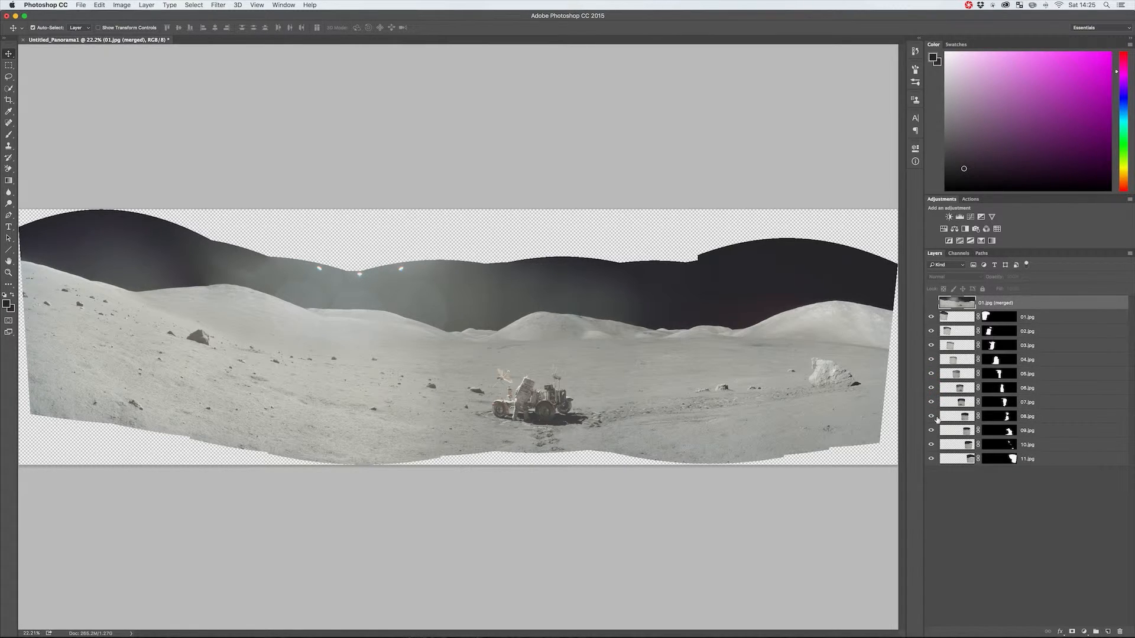
click(931, 417)
click(931, 416)
click(931, 303)
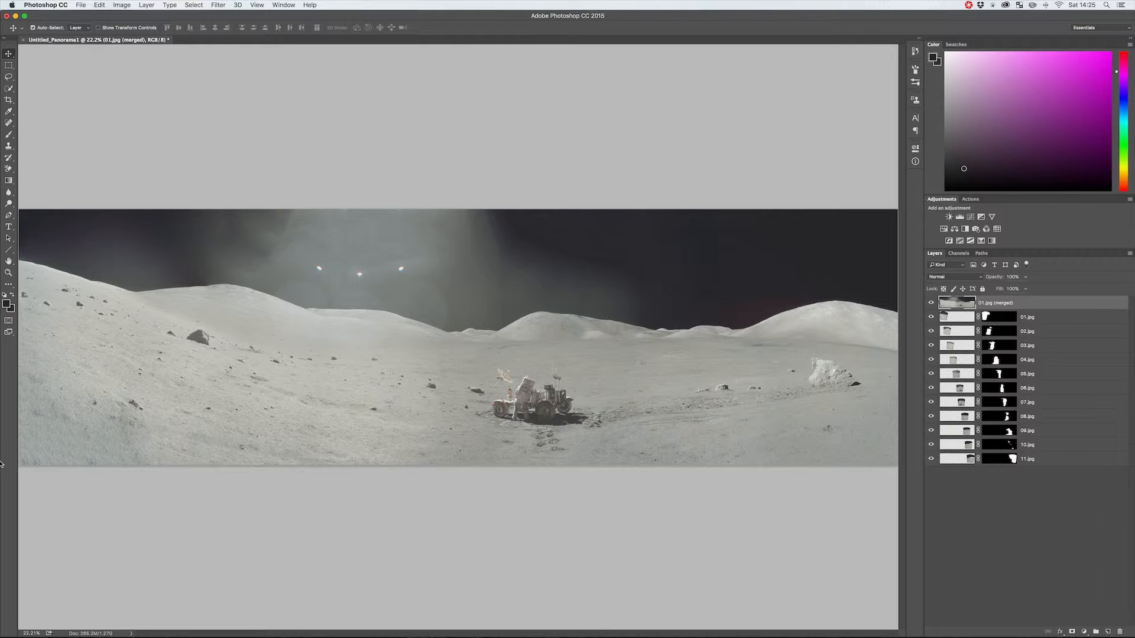
Fill the bluish ground in the panorama's lower-left corner with Content-Aware at 100% opacity without Color Adaptation, and clear the selection
key(space)
click(147, 434)
key(z)
drag(197, 438, 188, 438)
key(z)
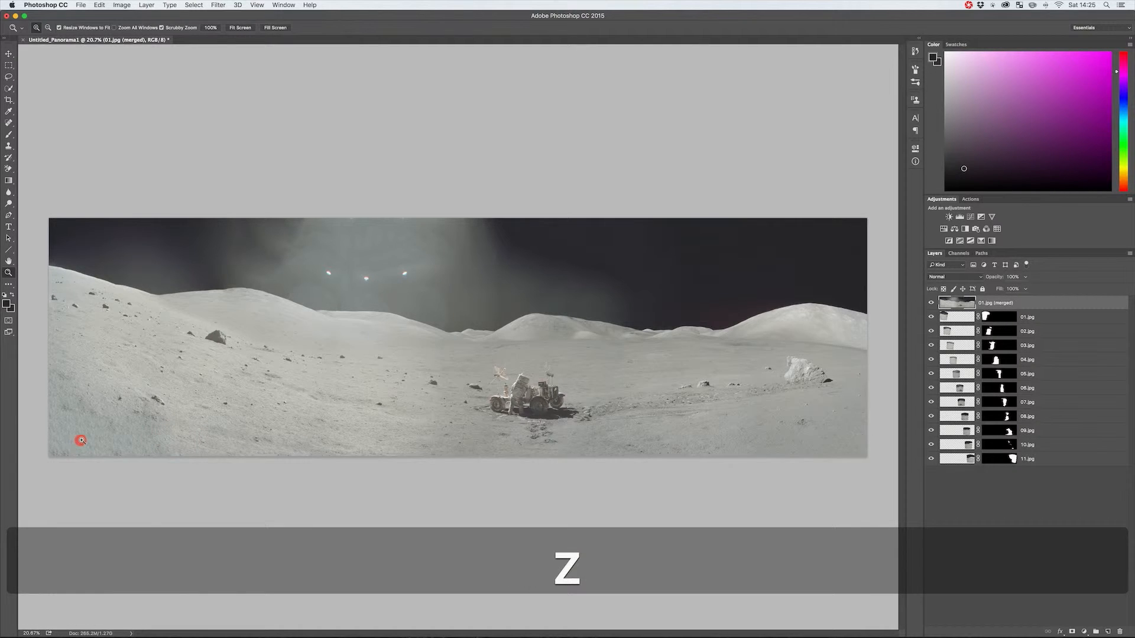
drag(79, 441, 359, 436)
key(space)
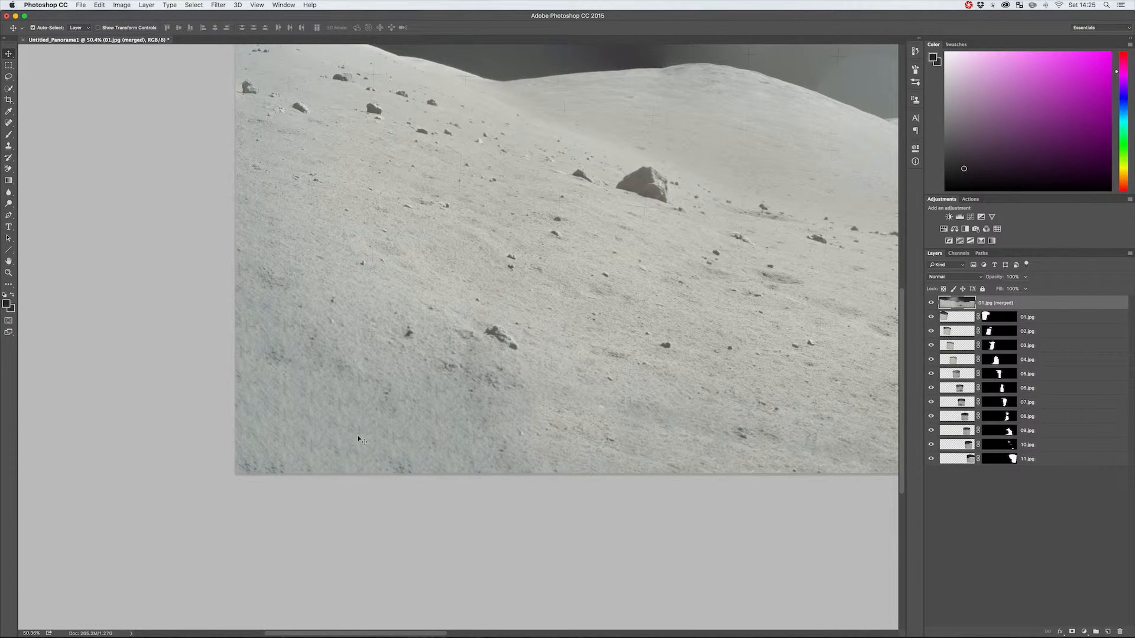
key(l)
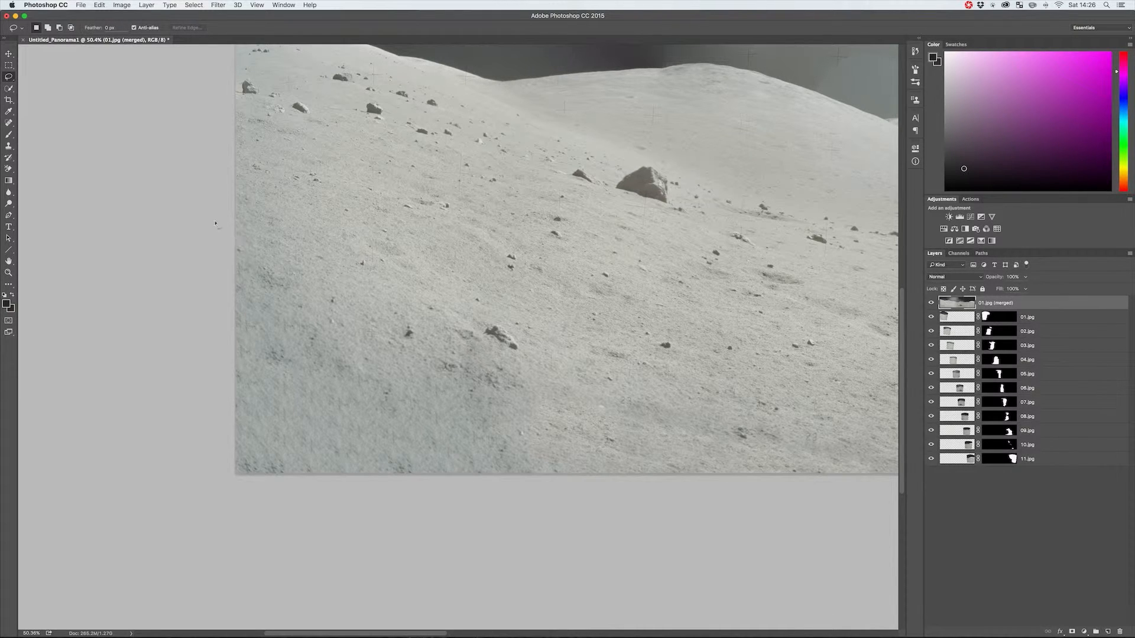
mouse_move(216, 218)
mouse_down()
mouse_move(412, 271)
mouse_move(474, 341)
mouse_move(608, 402)
mouse_move(626, 516)
mouse_move(376, 511)
mouse_move(245, 532)
mouse_move(117, 519)
mouse_up()
key(shift+BackSpace)
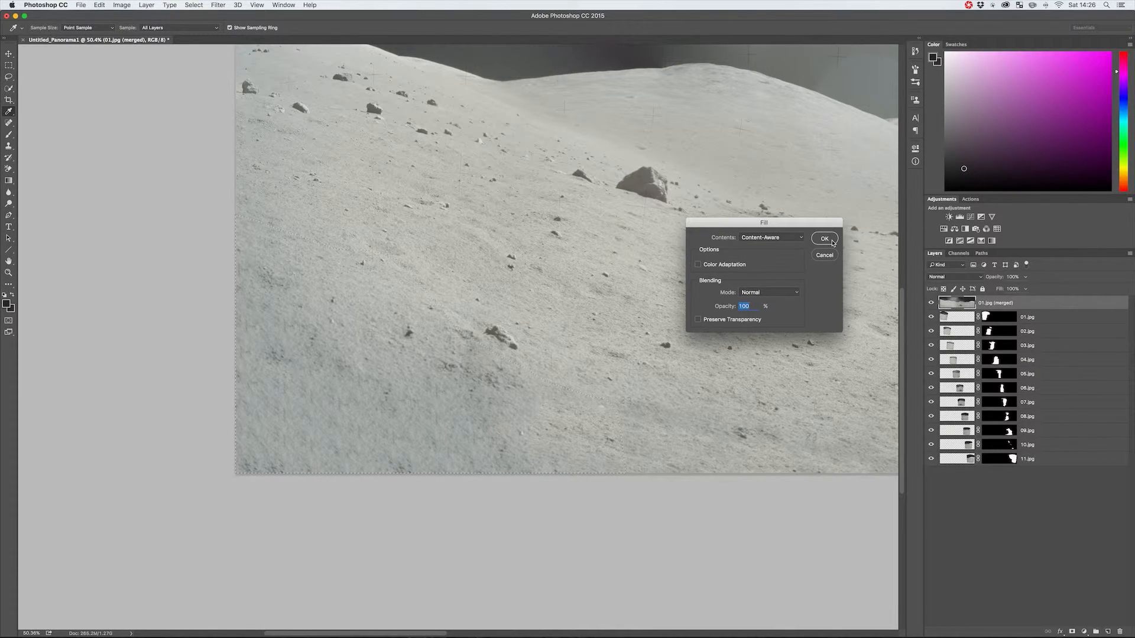
click(819, 242)
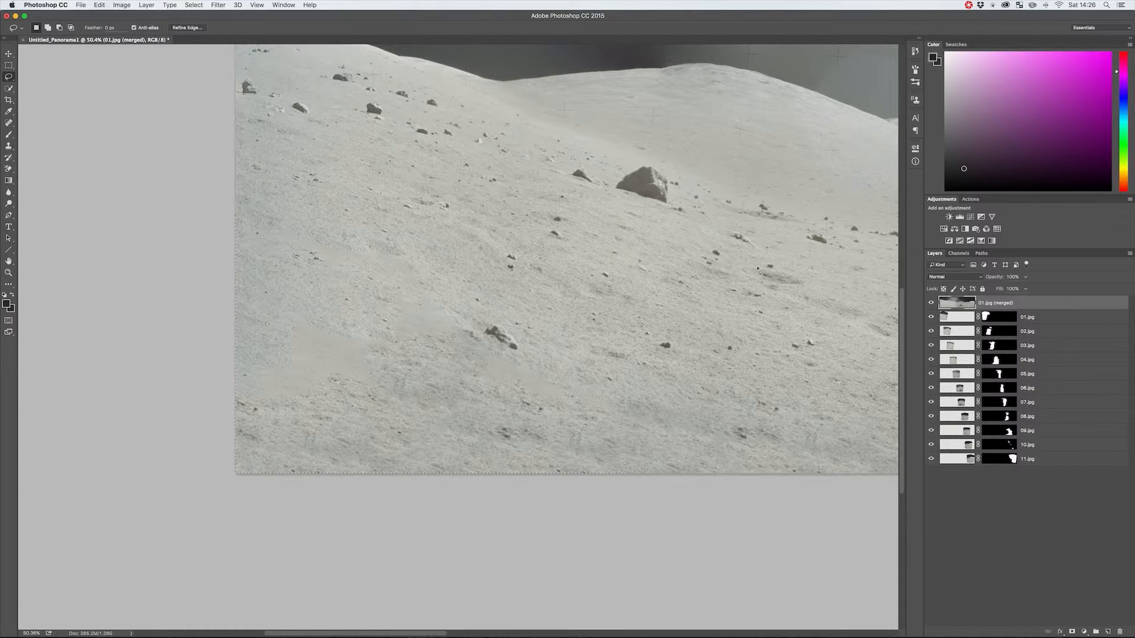
key(super+d)
Clone nearby lunar soil over the smeared fill patches along the panorama's lower-left edge with a 400 px Clone Stamp brush
scroll(349, 403, left, 3)
key(s)
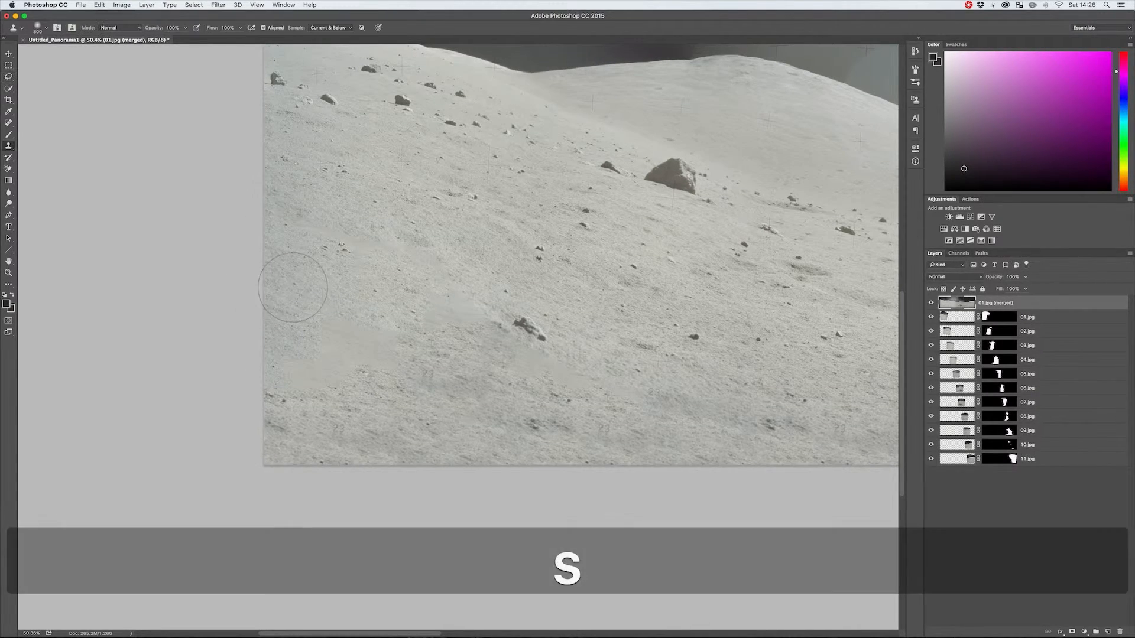
key(bracketleft)
key(bracketleft)
key(bracketleft)
key(bracketleft)
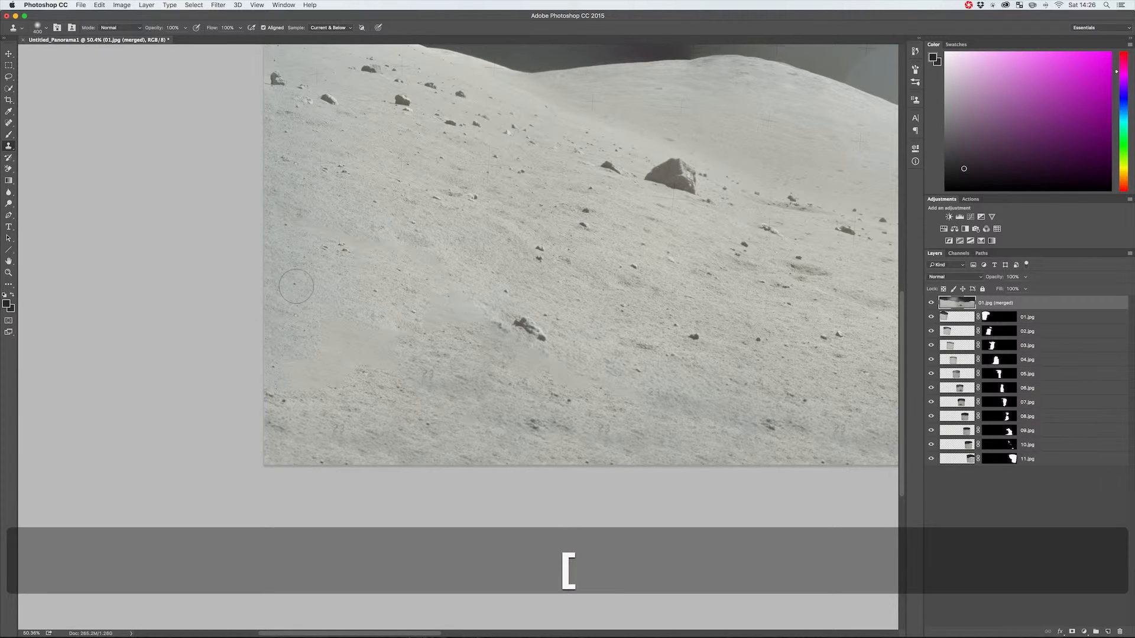
key(alt)
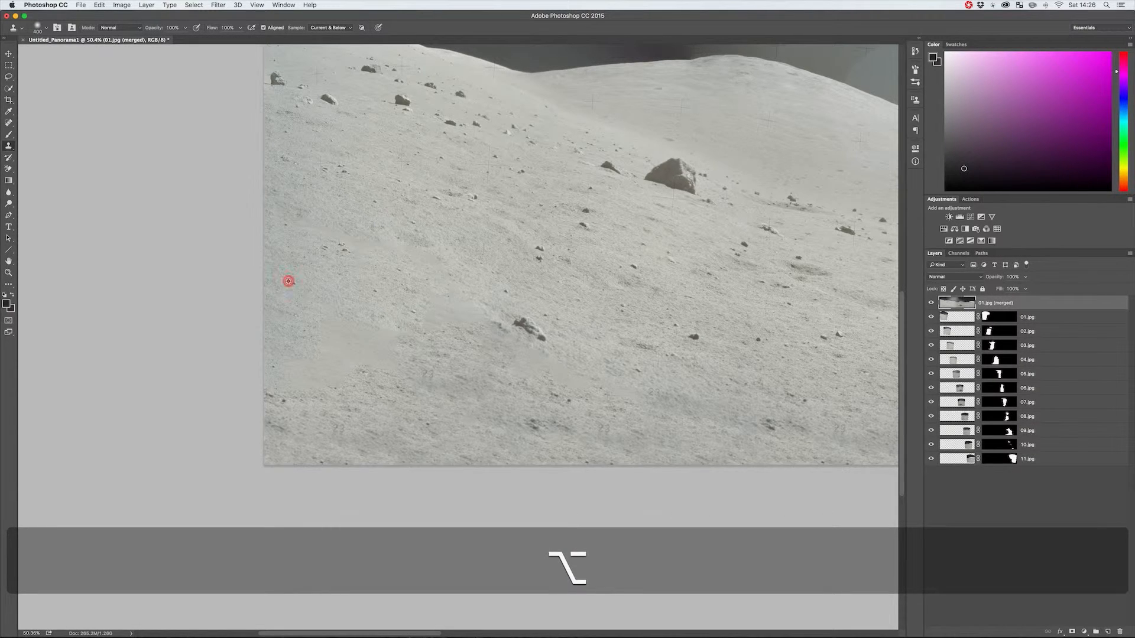
mouse_move(291, 375)
mouse_down()
mouse_move(313, 328)
mouse_move(329, 325)
mouse_move(370, 336)
mouse_move(394, 365)
mouse_move(339, 340)
mouse_move(344, 385)
mouse_move(328, 396)
mouse_move(350, 338)
mouse_move(324, 286)
mouse_move(320, 323)
mouse_move(378, 331)
mouse_up()
key(alt)
alt+click(324, 285)
key(alt)
alt+click(453, 367)
mouse_move(473, 313)
mouse_down()
mouse_move(433, 318)
mouse_move(442, 264)
mouse_move(405, 253)
mouse_move(355, 314)
mouse_move(385, 246)
mouse_move(332, 243)
mouse_move(366, 200)
mouse_move(325, 226)
mouse_move(298, 226)
mouse_move(336, 237)
mouse_up()
Clone clean soil over the remaining blurred and dark patches around the small rock in the lower-left ground
key(alt)
alt+click(355, 315)
key(alt)
alt+click(354, 210)
key(alt)
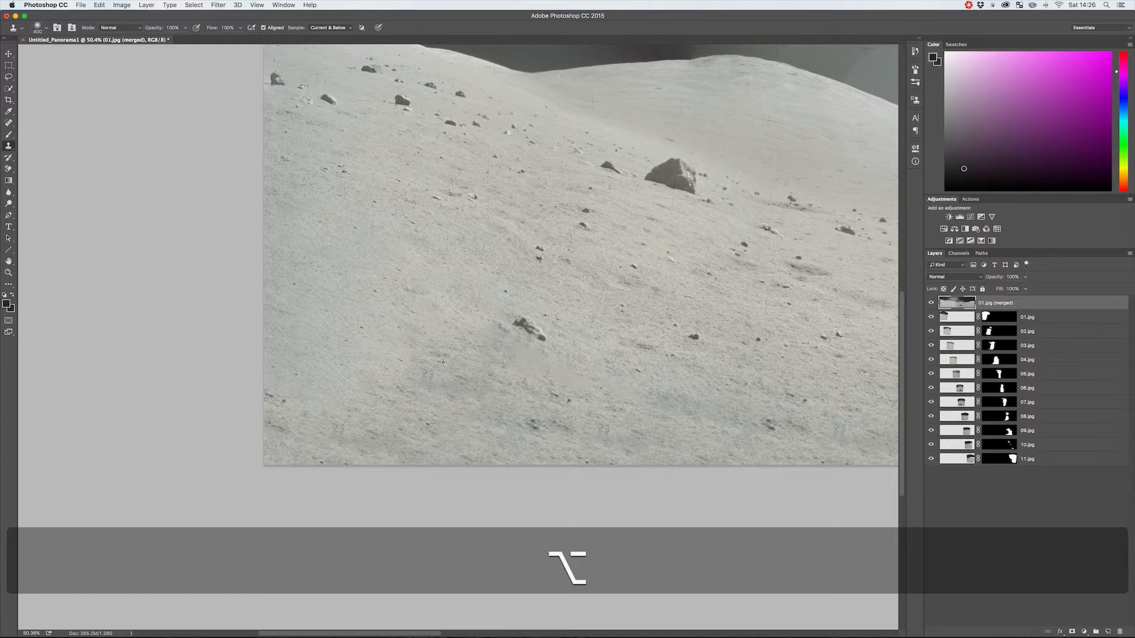
alt+click(443, 362)
mouse_move(520, 363)
mouse_down()
mouse_move(590, 384)
mouse_move(578, 390)
mouse_move(645, 400)
mouse_up()
key(z)
drag(532, 390, 456, 352)
key(alt)
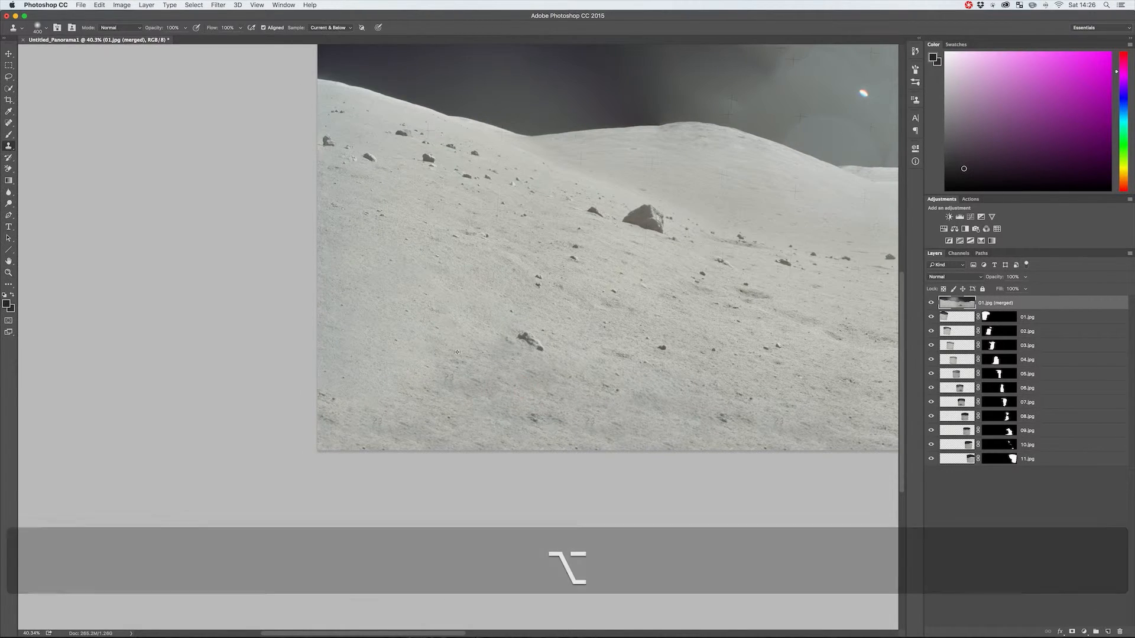
alt+click(450, 331)
Crop the panorama tighter at the top and right, cutting off the white boulder, with Delete Cropped Pixels off
key(z)
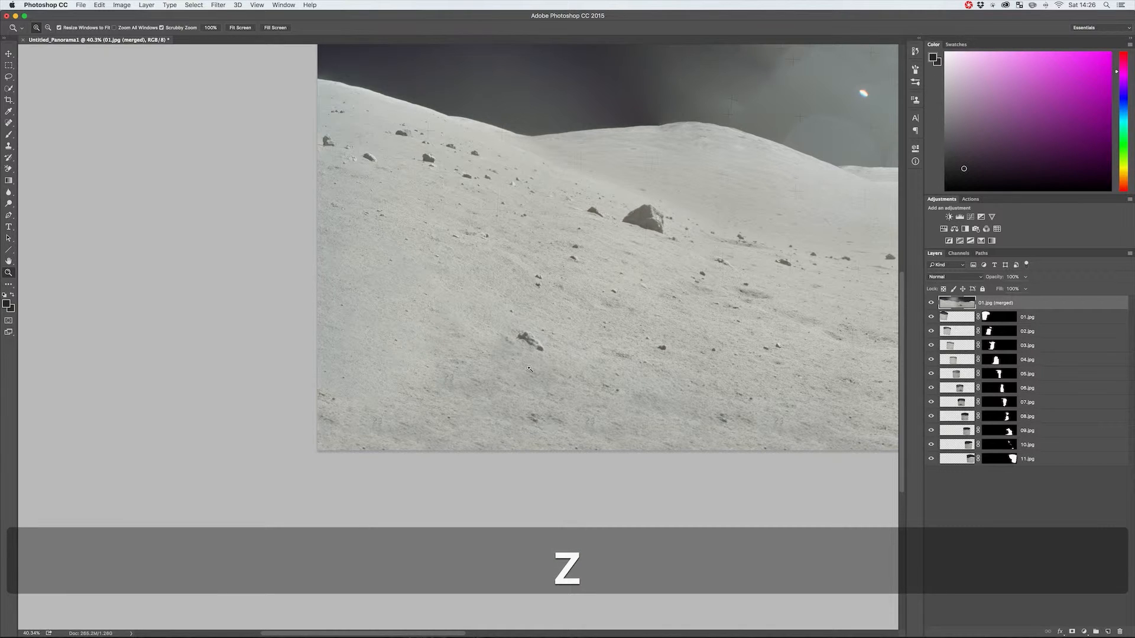
drag(529, 369, 425, 373)
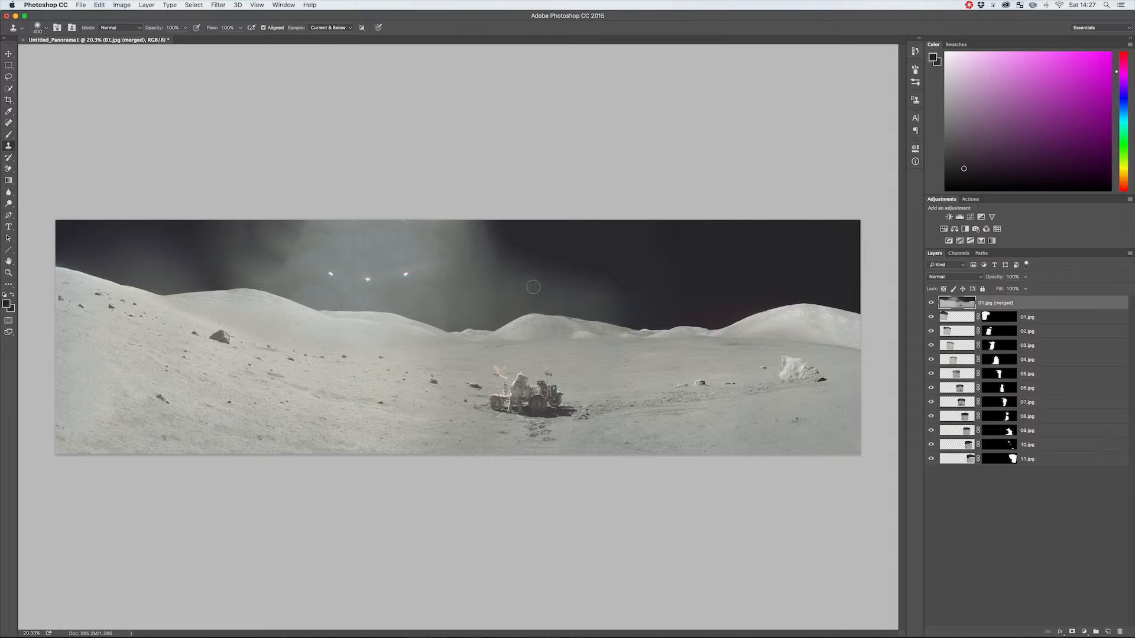
key(c)
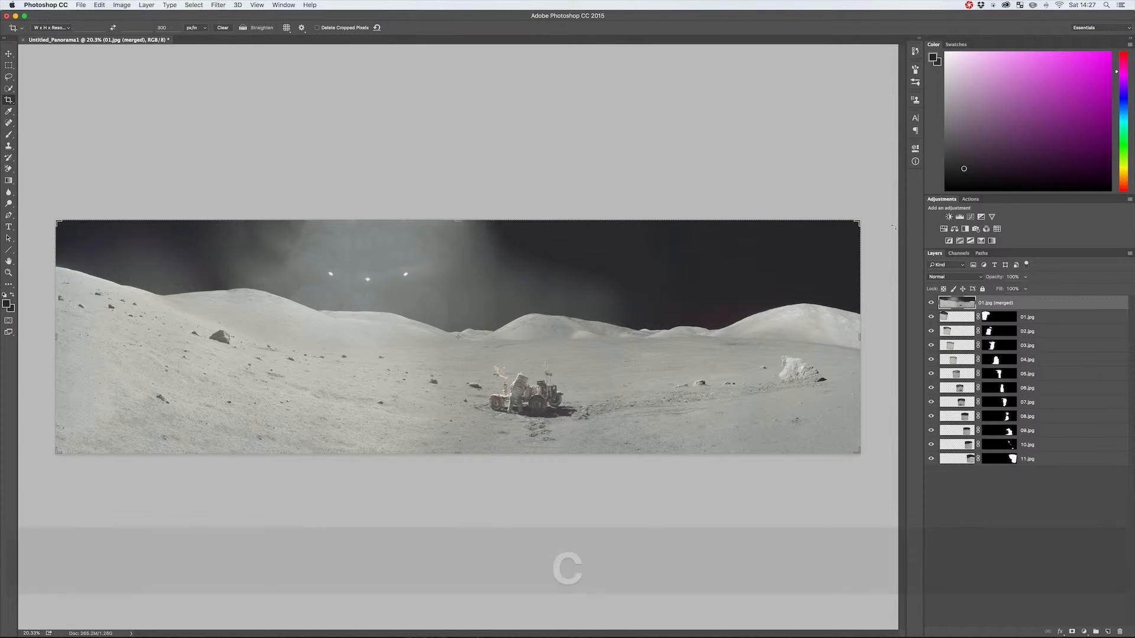
drag(857, 222, 808, 253)
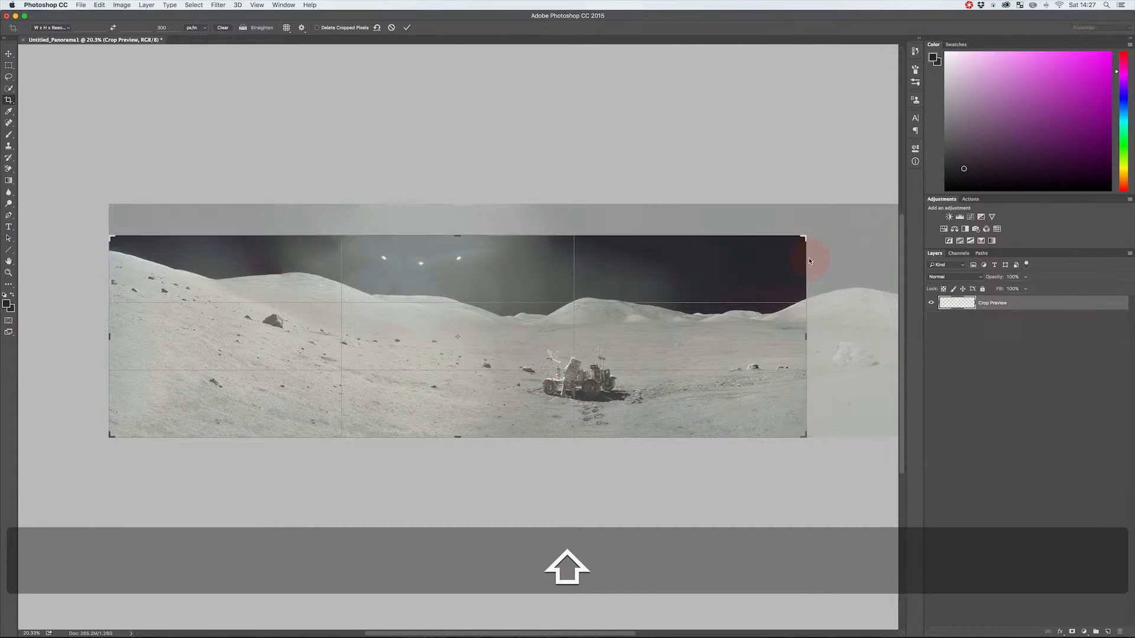
key(Return)
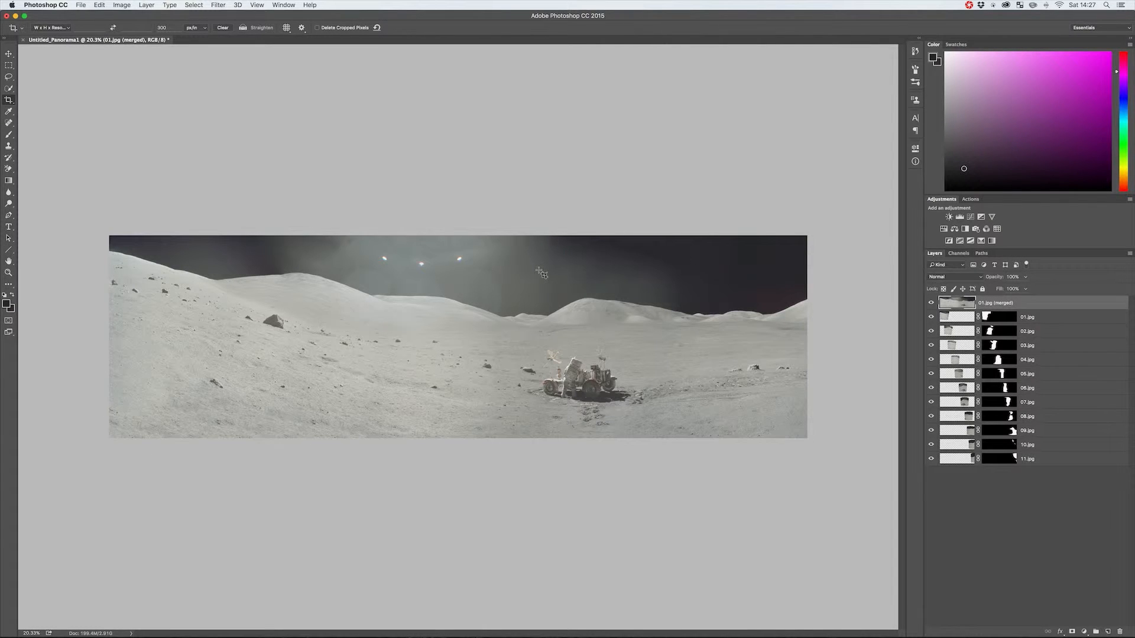
Clone dark sky onto the upper sky above the central hill with a 1000 px Clone Stamp brush
key(z)
drag(633, 257, 676, 258)
key(c)
key(space)
drag(684, 217, 672, 225)
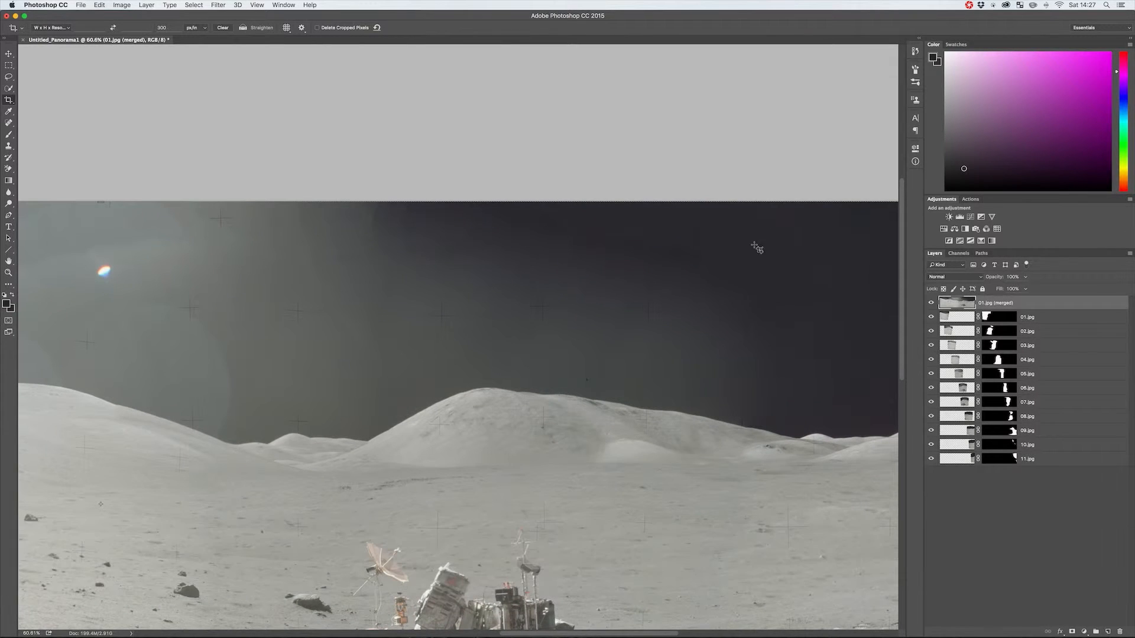
key(s)
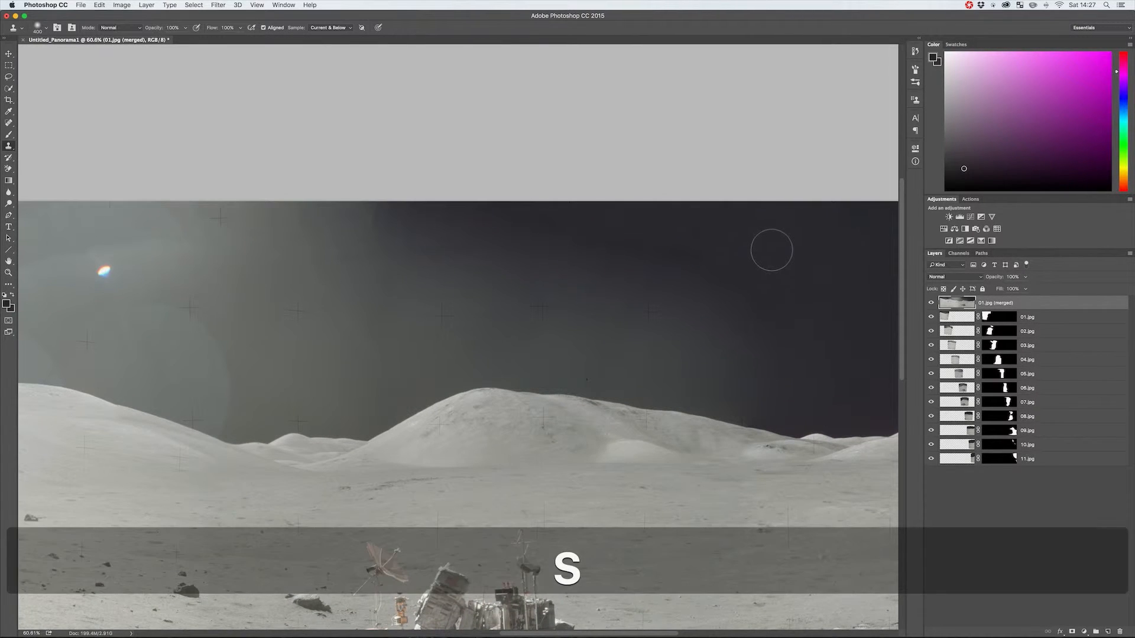
alt+click(799, 250)
key(=)
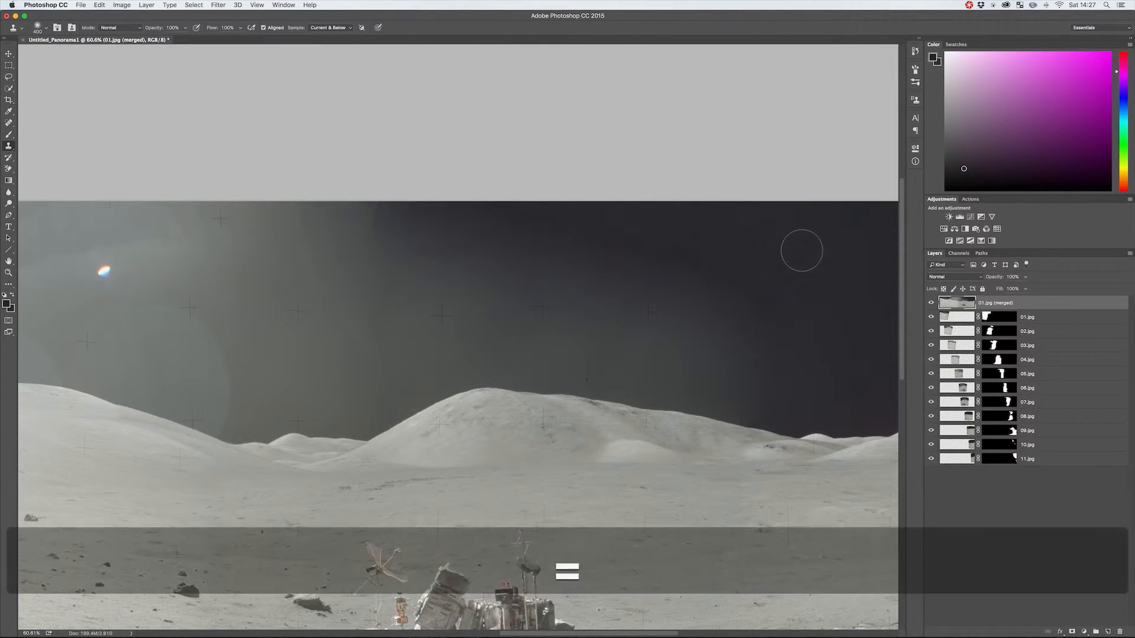
key(bracketright)
key(bracketright)
key(bracketright)
key(bracketright)
key(bracketright)
key(bracketright)
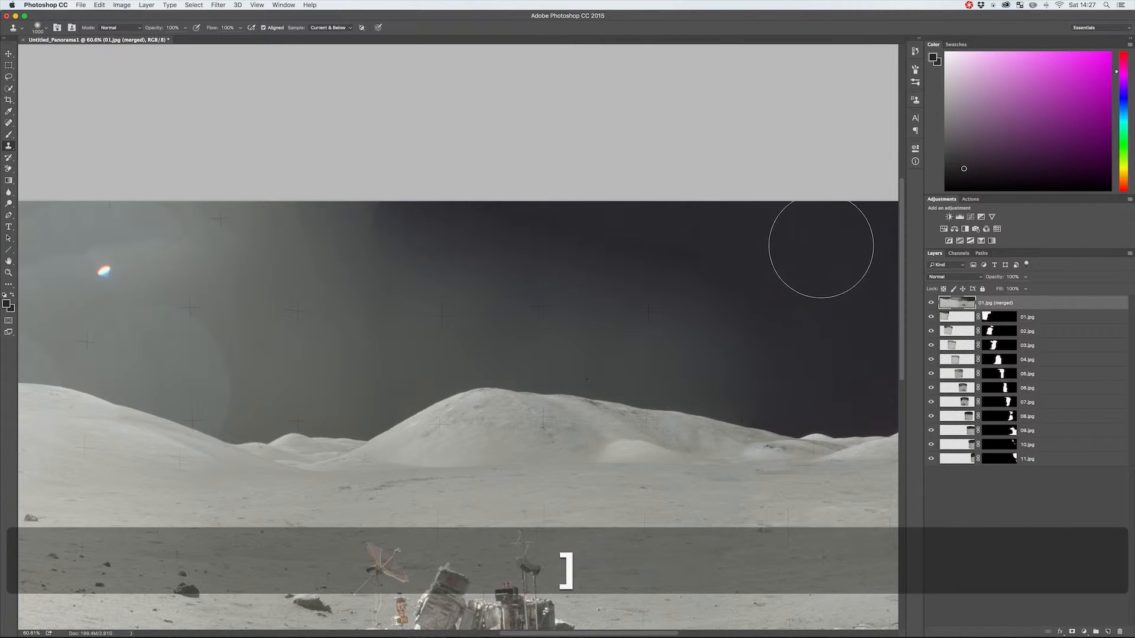
alt+click(835, 246)
mouse_move(730, 235)
mouse_down()
mouse_move(543, 192)
mouse_move(602, 210)
mouse_move(550, 191)
mouse_move(591, 204)
mouse_up()
alt+click(817, 270)
Remove the dark specks in the sky just above the central hill with a small content-aware Spot Healing Brush
key(z)
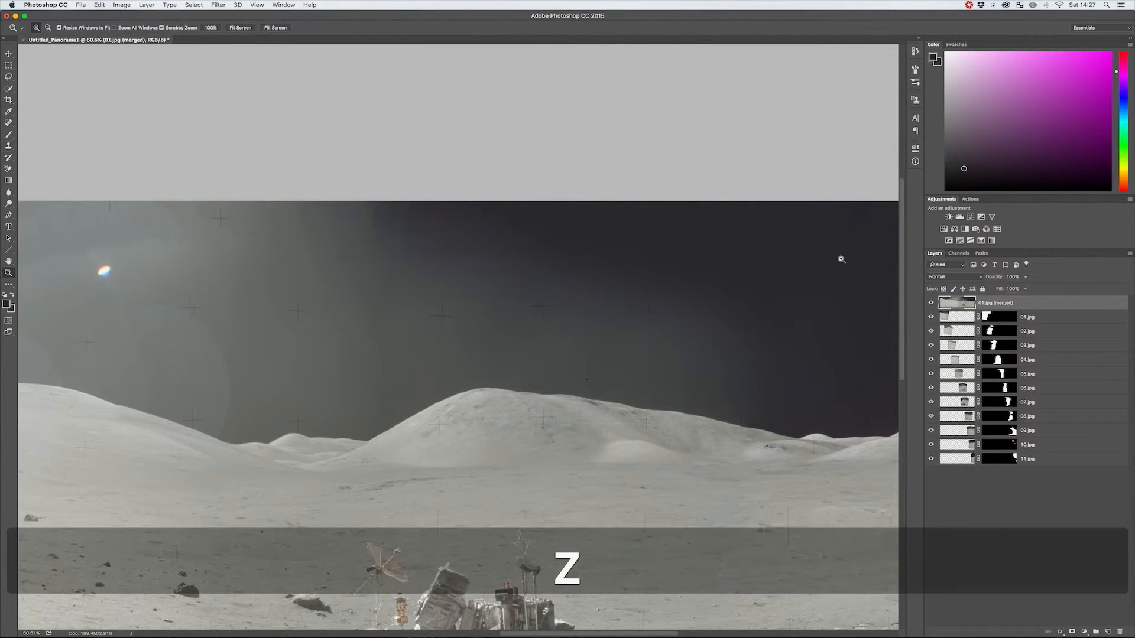
mouse_move(838, 256)
mouse_down()
mouse_move(801, 268)
mouse_move(783, 339)
mouse_move(650, 293)
mouse_move(701, 288)
mouse_up()
key(z)
click(702, 287)
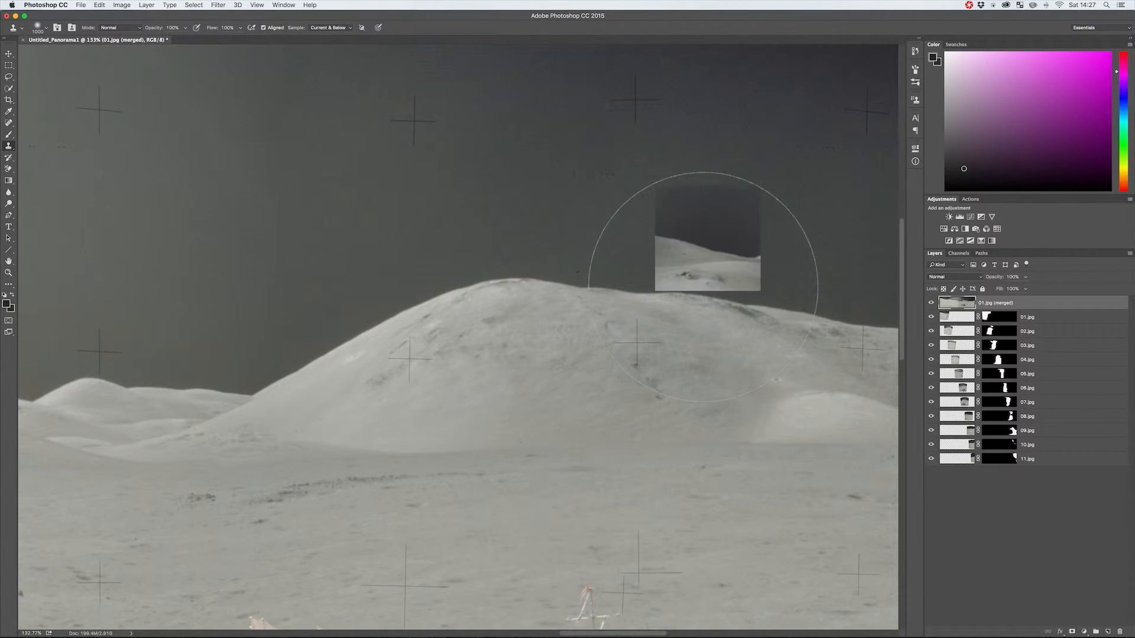
key(j)
key(bracketleft)
key(bracketleft)
key(bracketleft)
key(bracketleft)
key(bracketleft)
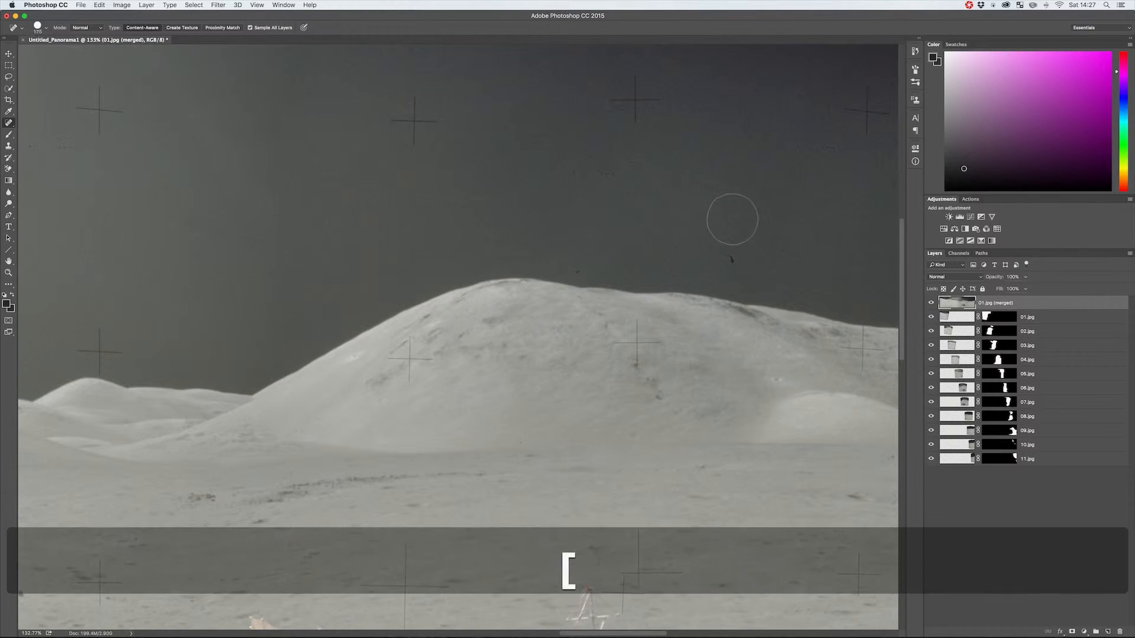
key(bracketleft)
key(bracketleft)
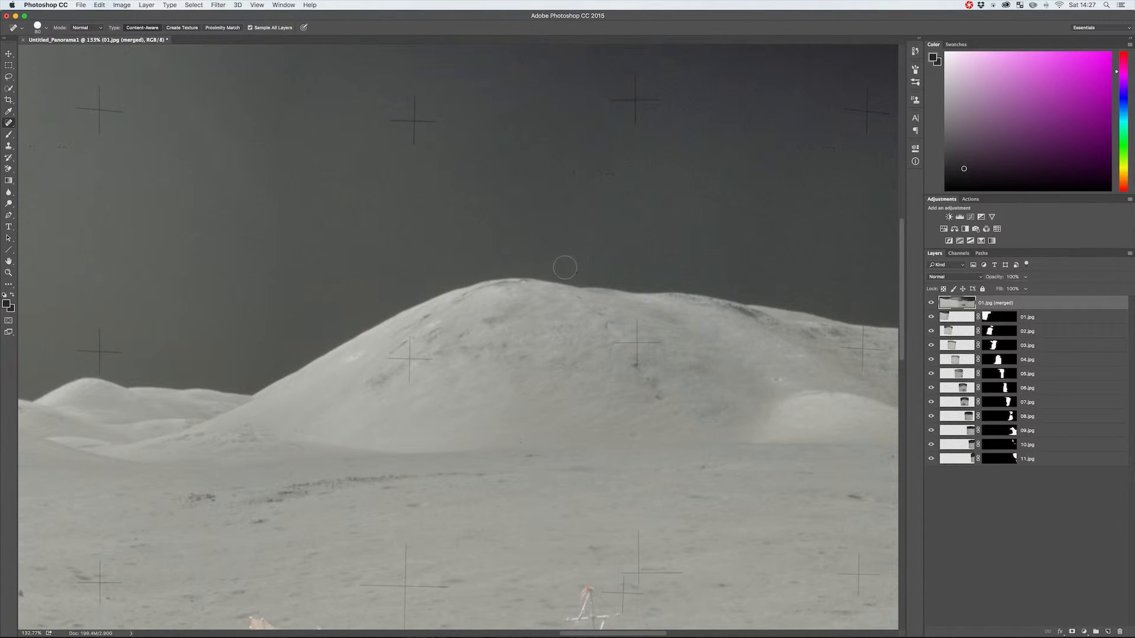
click(575, 269)
Remove the left and right of the three bright lens flares in the hazy sky with the Spot Healing Brush
key(z)
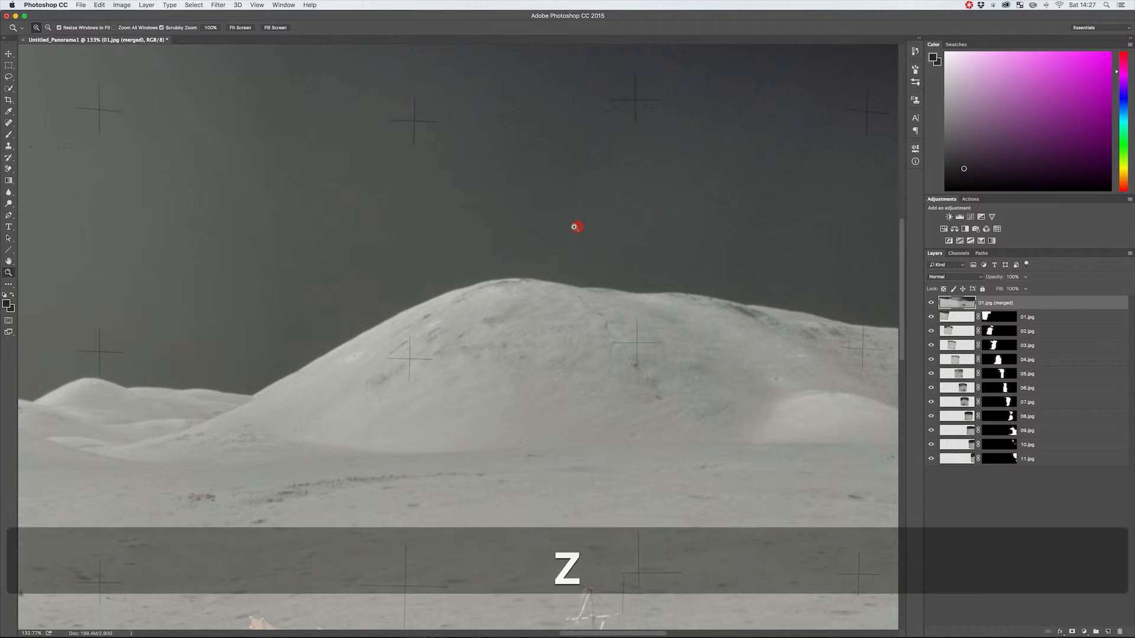
drag(575, 226, 473, 240)
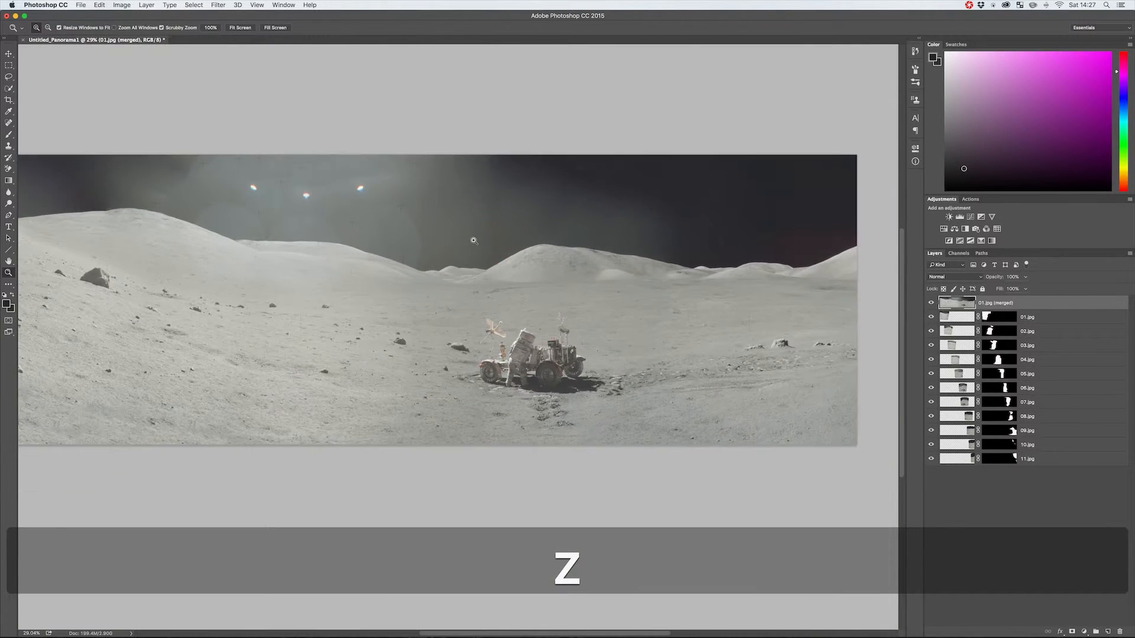
drag(251, 180, 284, 176)
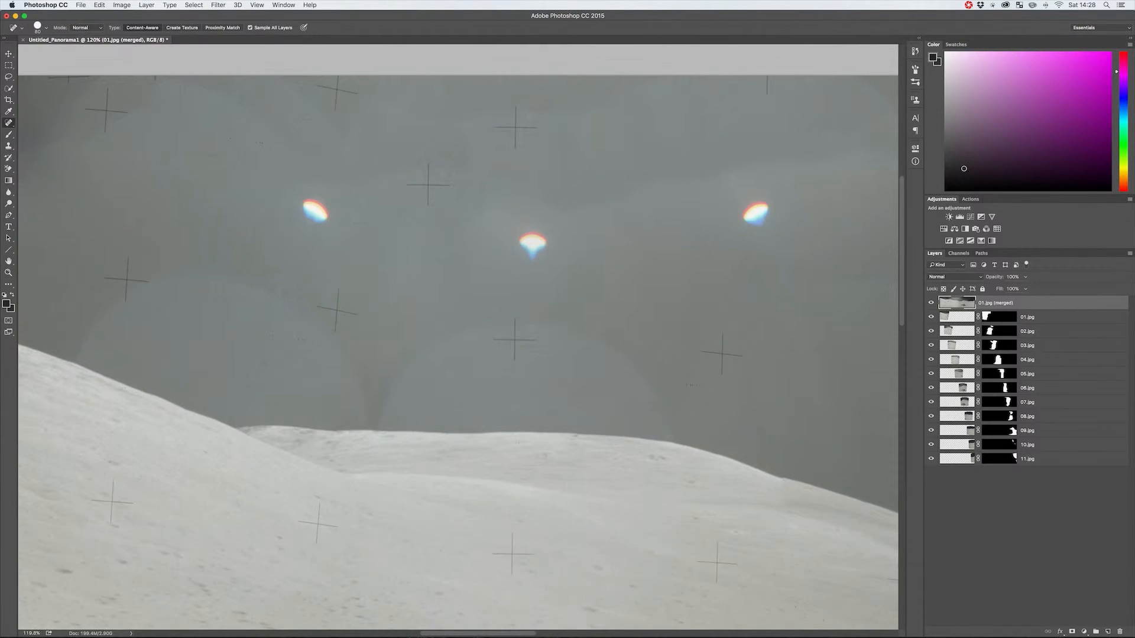
key(z)
mouse_move(362, 233)
mouse_down()
mouse_move(290, 213)
mouse_move(337, 222)
mouse_up()
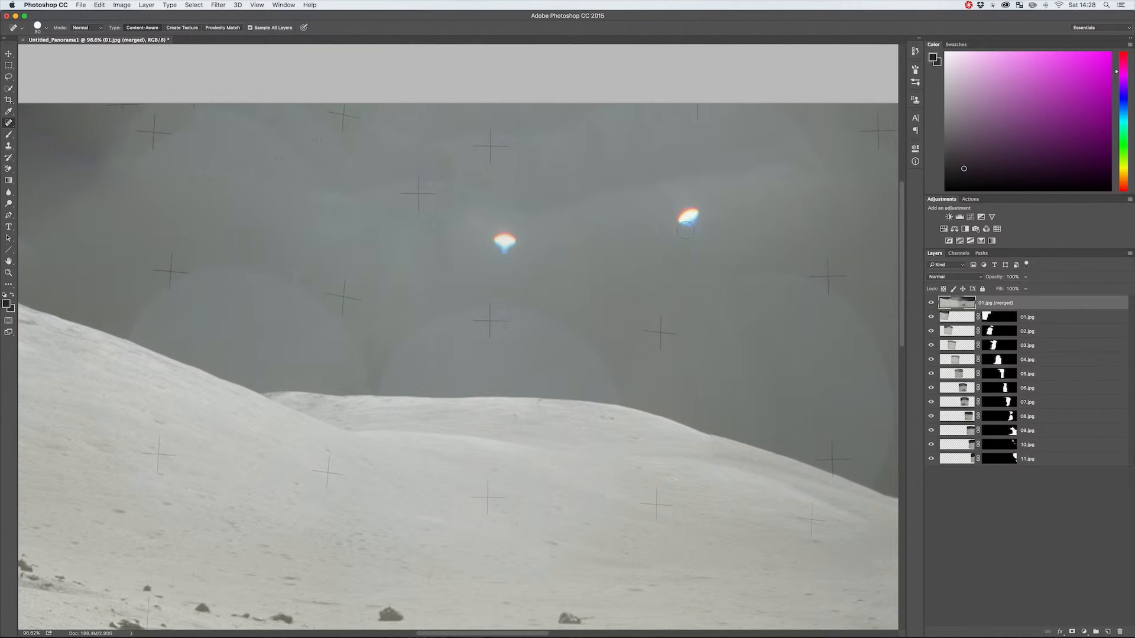
mouse_move(684, 231)
mouse_down()
mouse_move(697, 202)
mouse_move(671, 204)
mouse_up()
key(z)
mouse_move(703, 247)
mouse_down()
mouse_move(665, 246)
mouse_move(689, 246)
mouse_up()
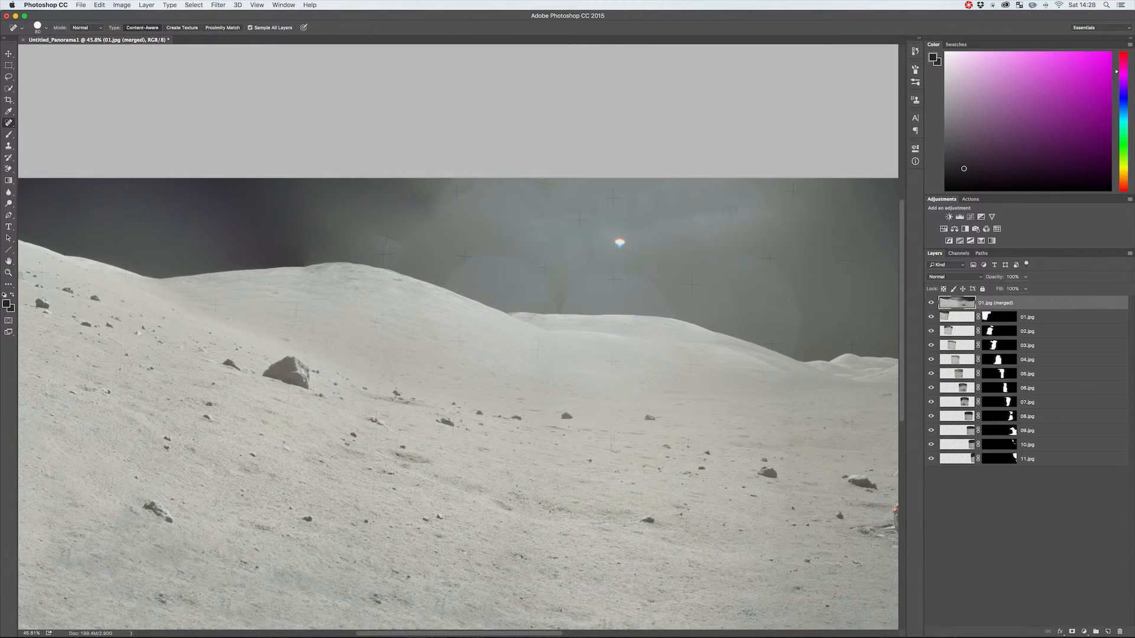
Try to even out the hazy sky around the remaining lens flare with an enlarged Spot Healing Brush, and undo the strokes
drag(745, 206, 627, 232)
key(bracketright)
key(bracketright)
key(bracketright)
key(bracketright)
key(bracketright)
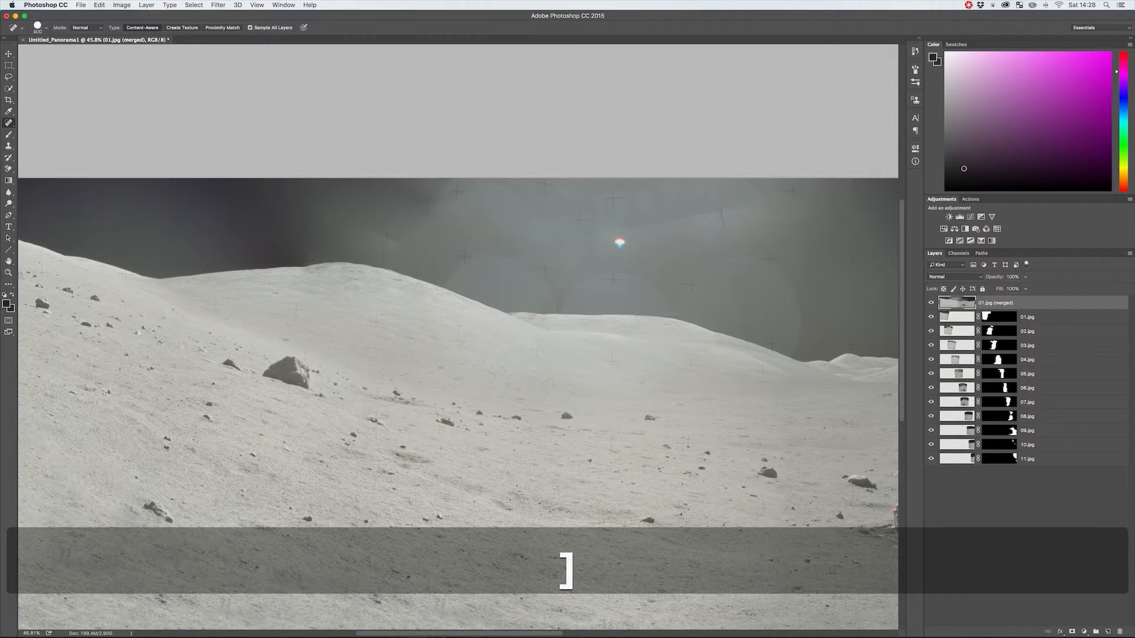
drag(746, 207, 643, 209)
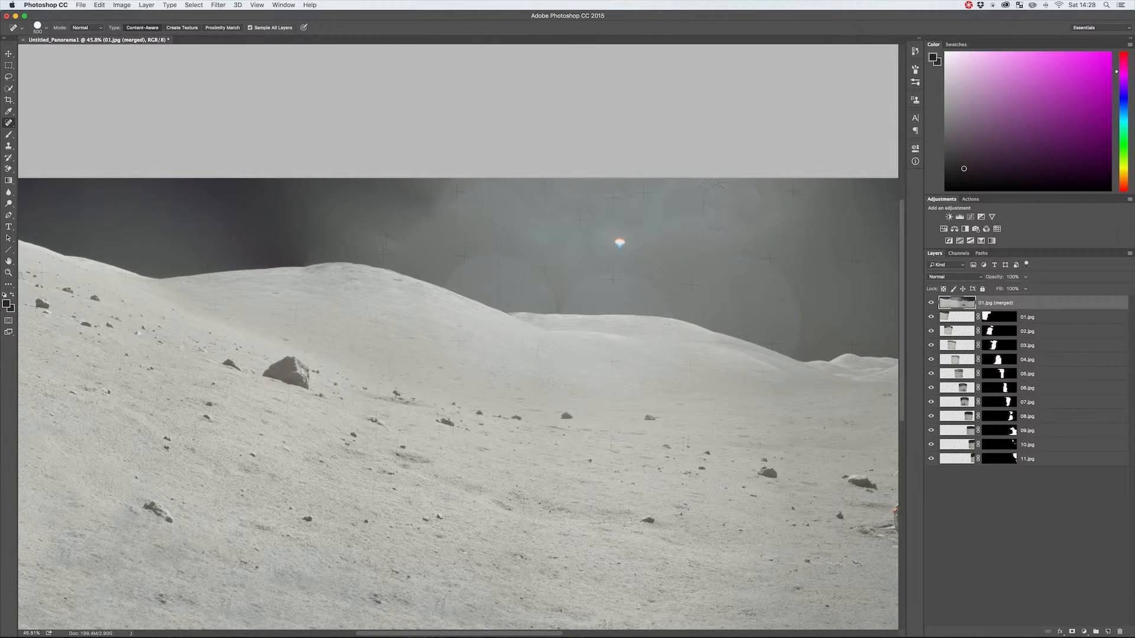
mouse_move(731, 211)
mouse_down()
mouse_move(558, 203)
mouse_move(583, 203)
mouse_move(467, 188)
mouse_move(473, 178)
mouse_up()
drag(544, 199, 532, 219)
key(alt+super+z)
key(alt+super+z)
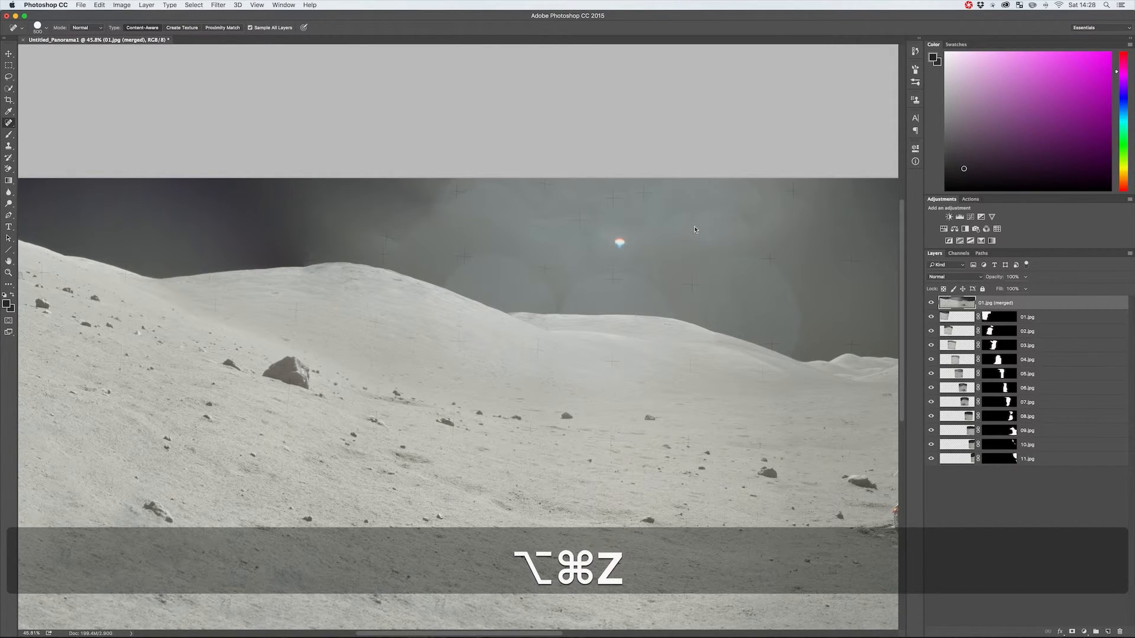
key(alt+super+z)
Clone clean sky over the streaks in the haze to the right of the remaining lens flare with a 200 px Clone Stamp brush
key(z)
mouse_move(693, 229)
mouse_down()
mouse_move(659, 231)
mouse_move(721, 233)
mouse_move(702, 235)
mouse_up()
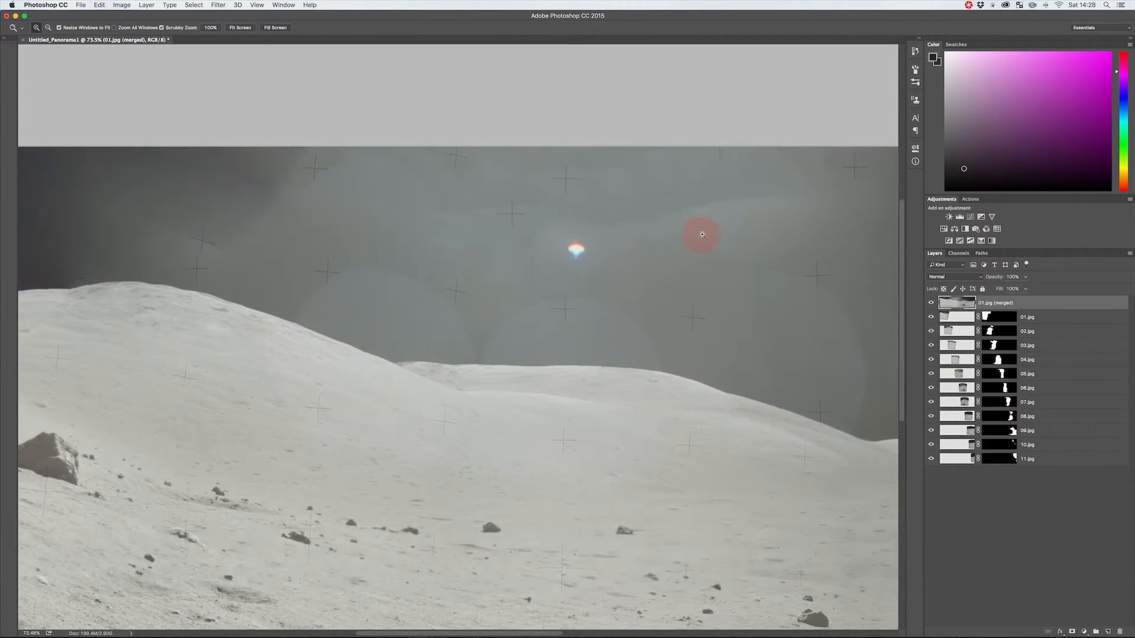
key(s)
alt+click(731, 234)
key(bracketleft)
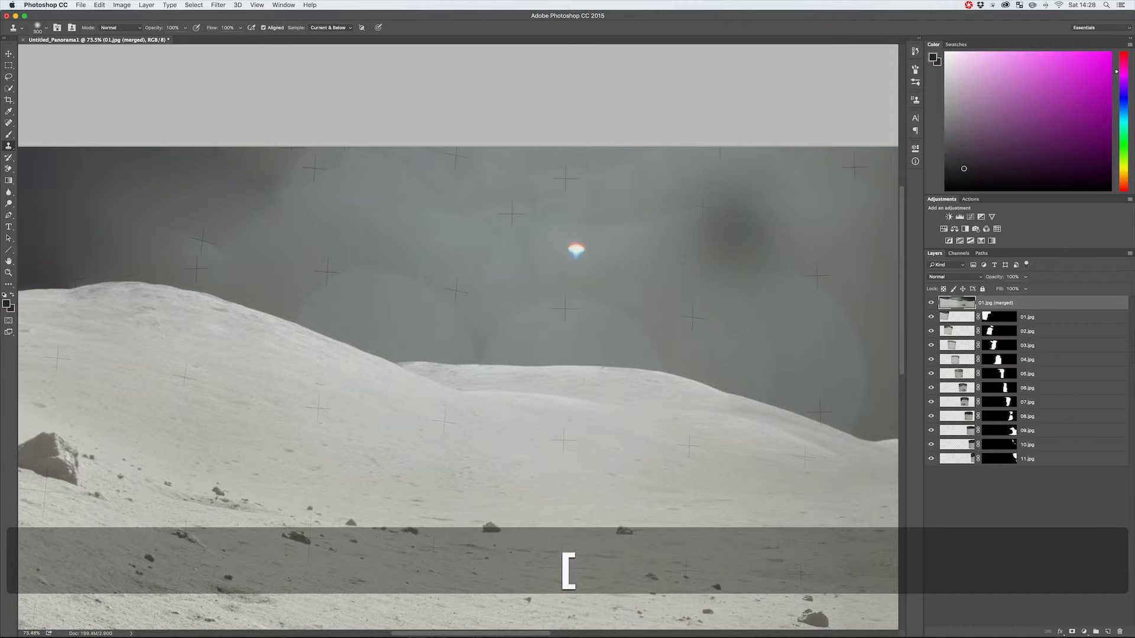
key(bracketleft)
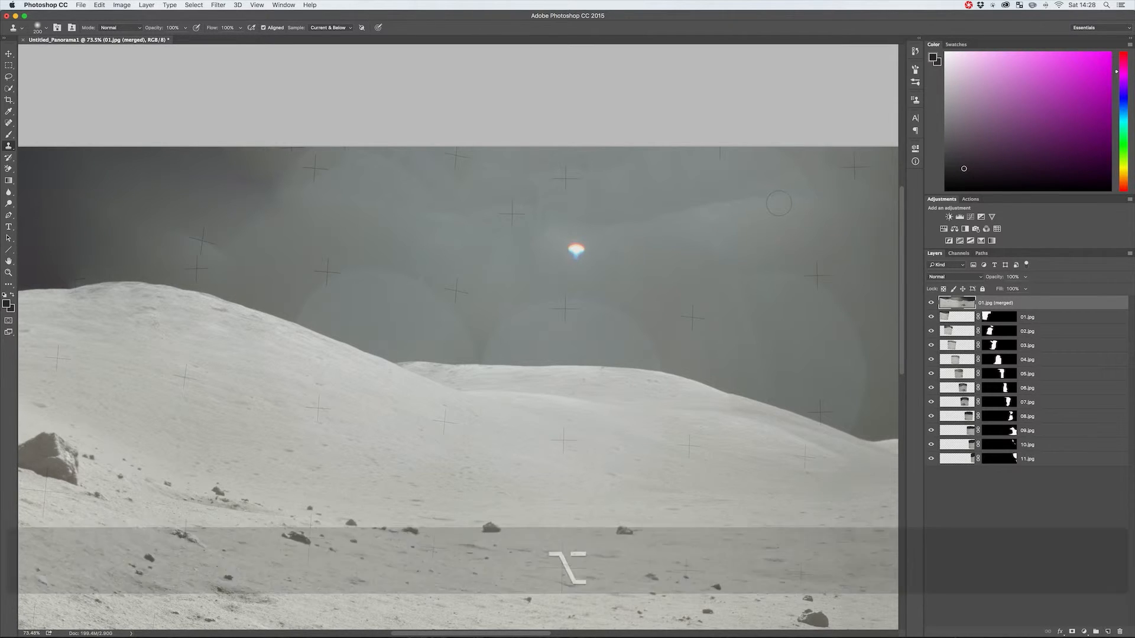
mouse_move(757, 205)
mouse_down()
mouse_move(601, 230)
mouse_move(641, 194)
mouse_move(626, 215)
mouse_up()
alt+click(651, 190)
click(623, 216)
alt+click(662, 185)
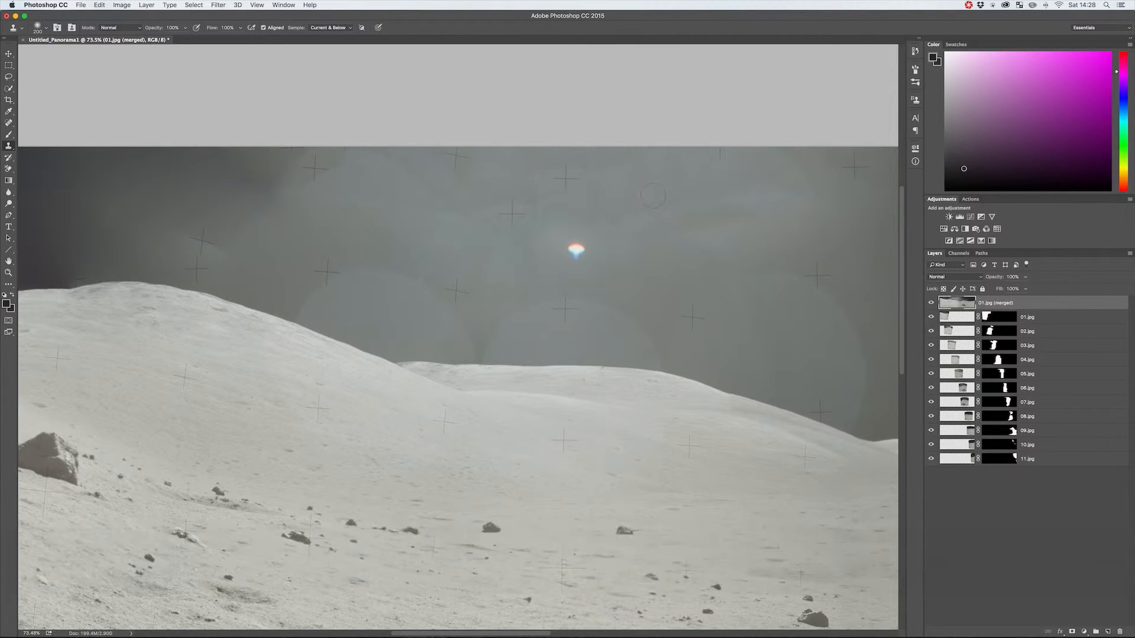
Clone nearby sky over the uneven haze just above the remaining lens flare
alt+click(637, 193)
alt+click(638, 181)
click(597, 175)
key(alt)
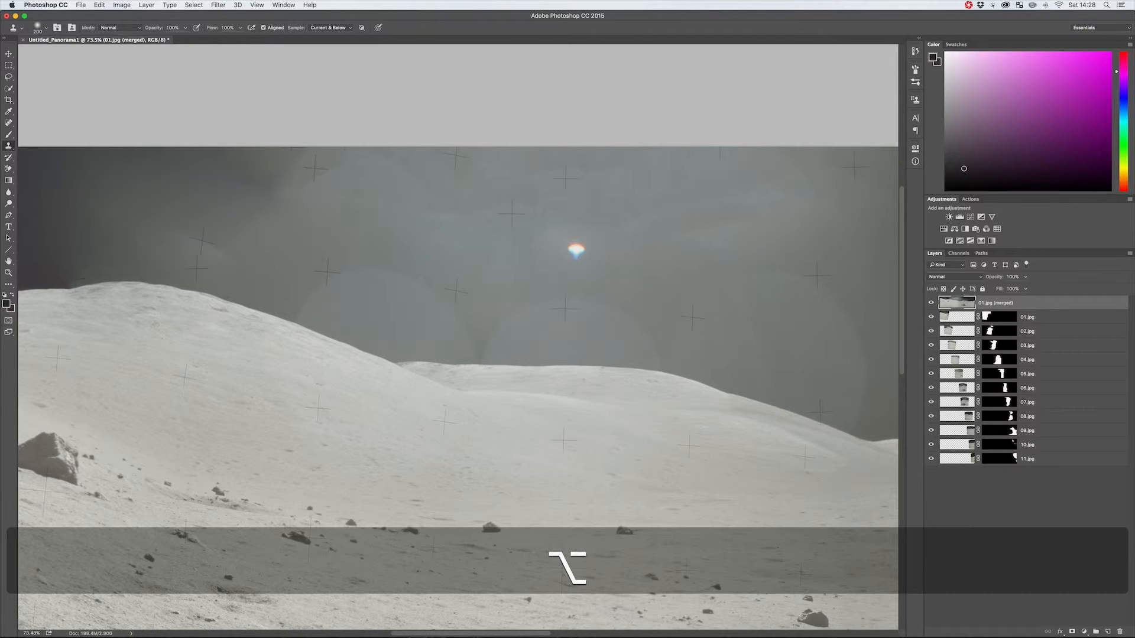
Clone sky over the upper haze to the left of the lens flare, and undo the last stroke
alt+click(349, 199)
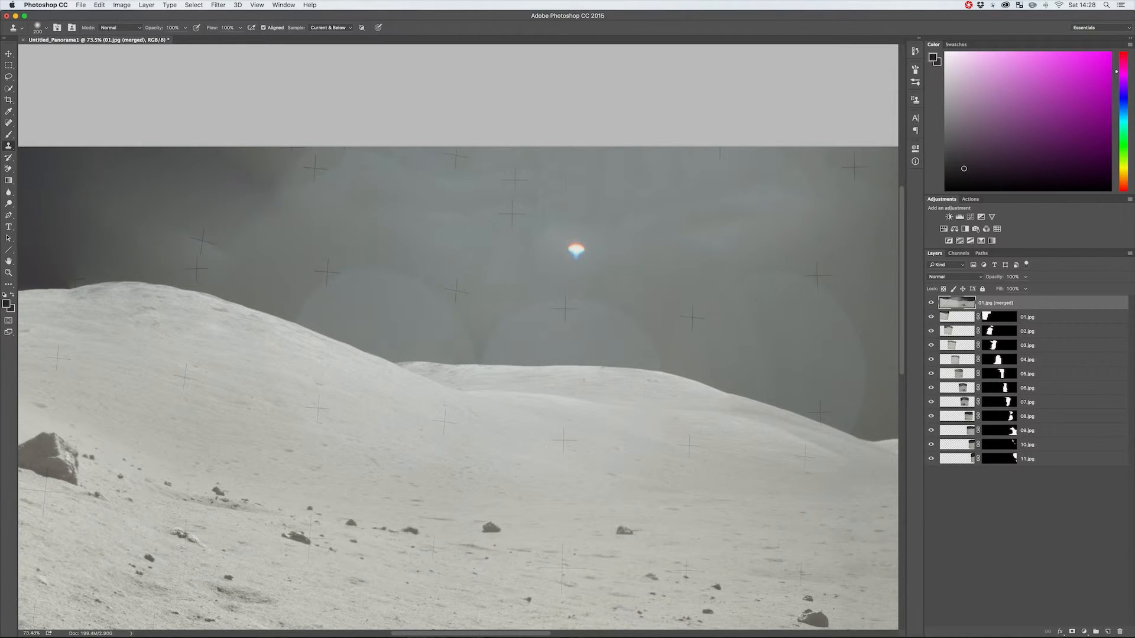
click(413, 177)
key(alt)
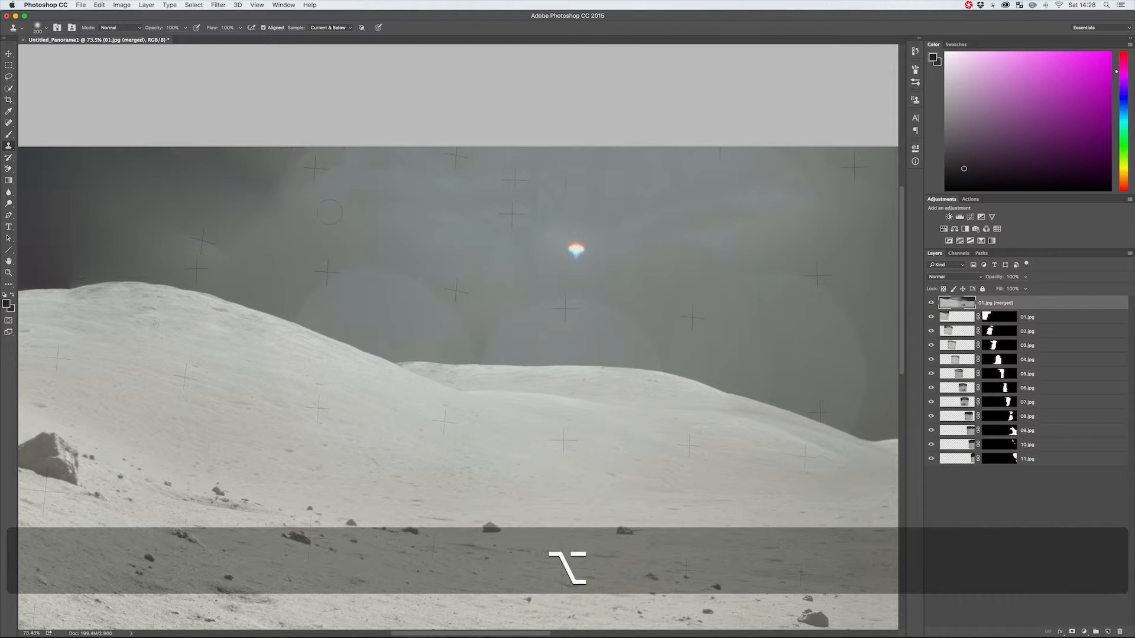
alt+click(351, 207)
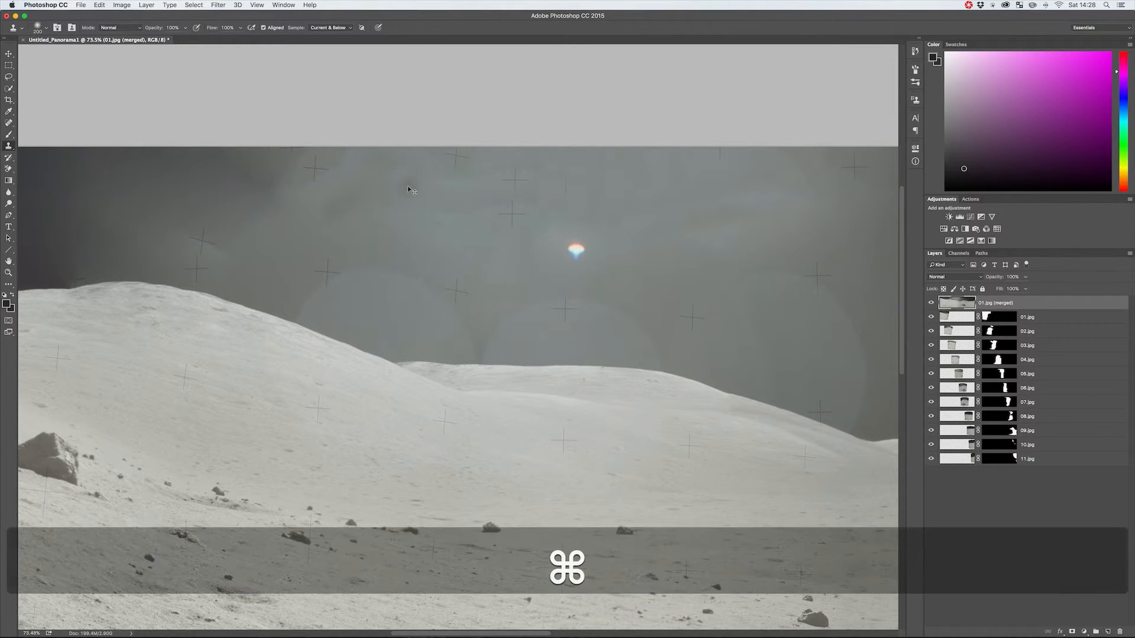
key(super+z)
key(alt)
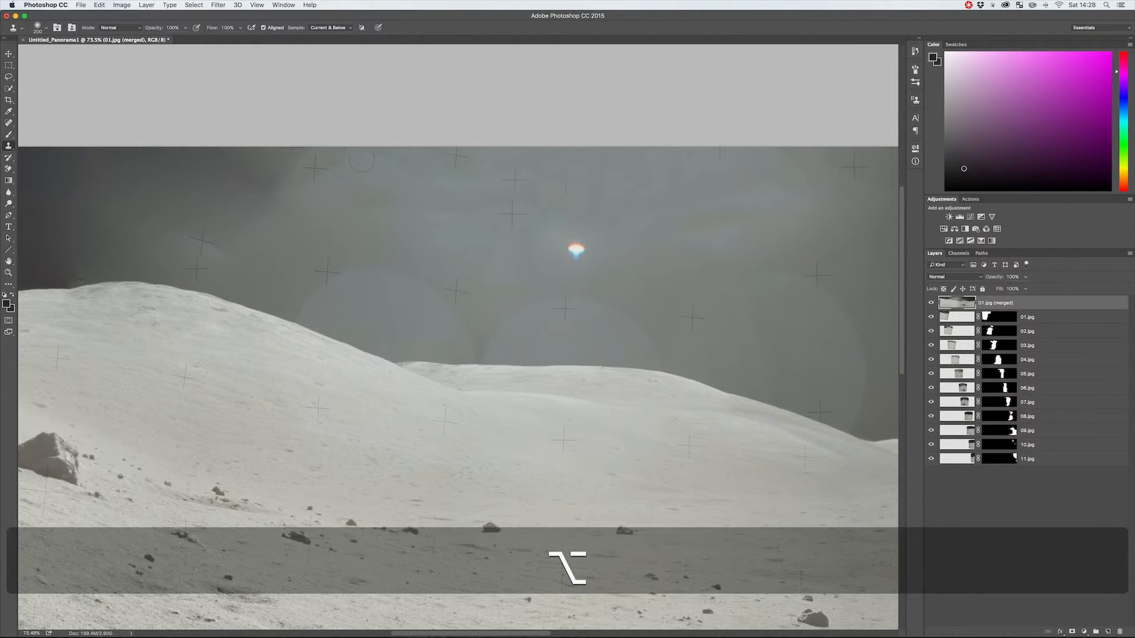
Clone more sky over the uneven haze between the central hill and the lens flare, undoing the unsuitable strokes
drag(364, 157, 431, 175)
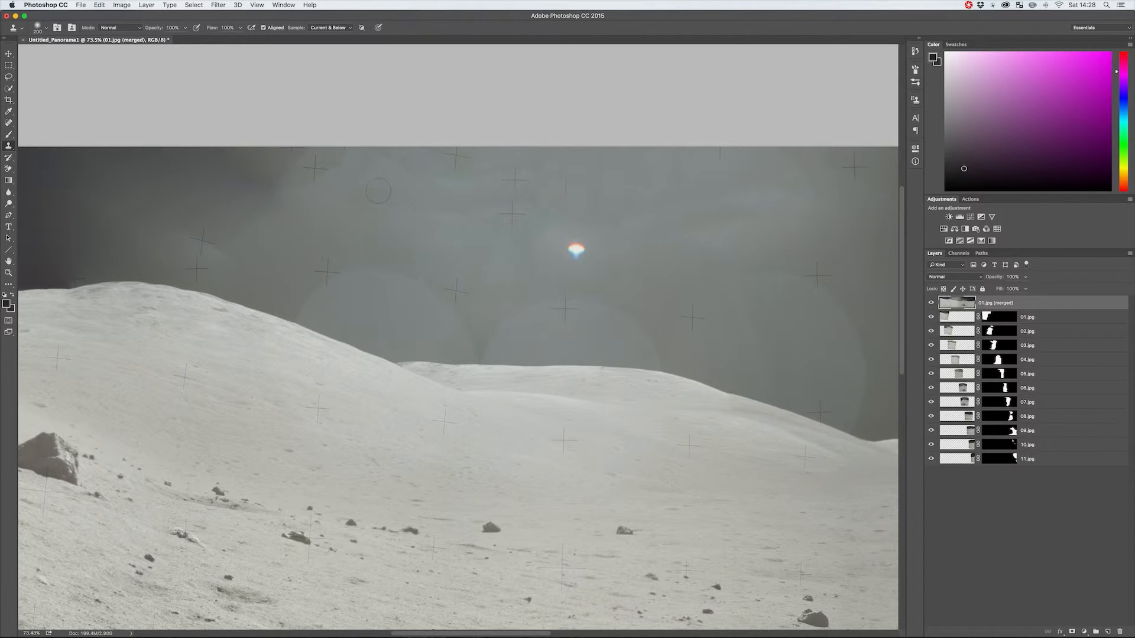
alt+click(387, 190)
click(377, 165)
key(alt)
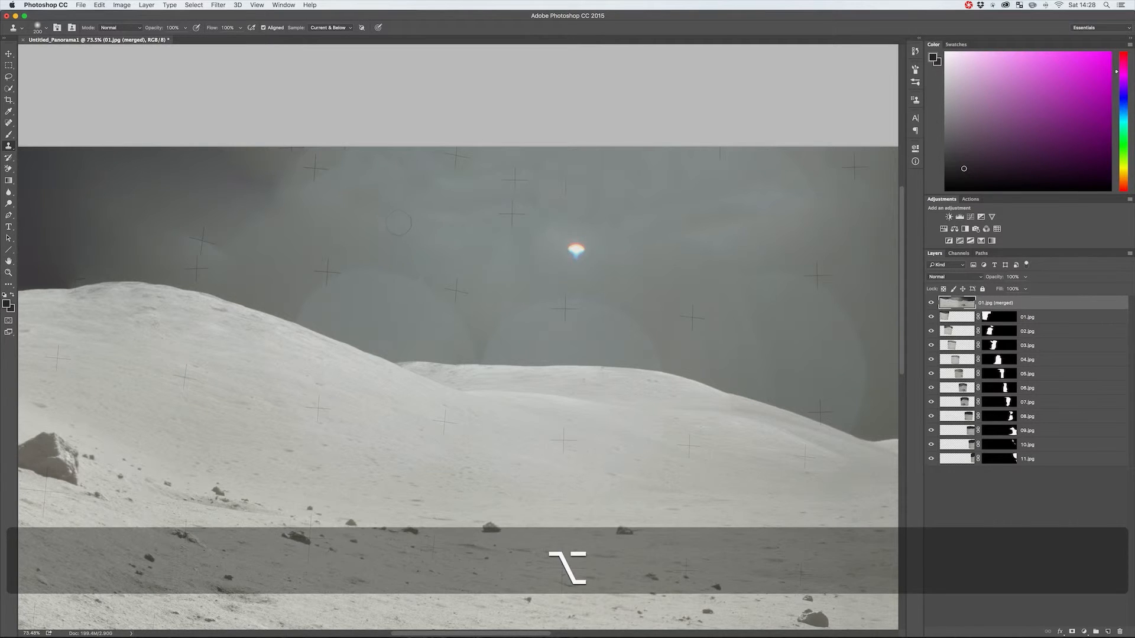
key(super+z)
click(405, 231)
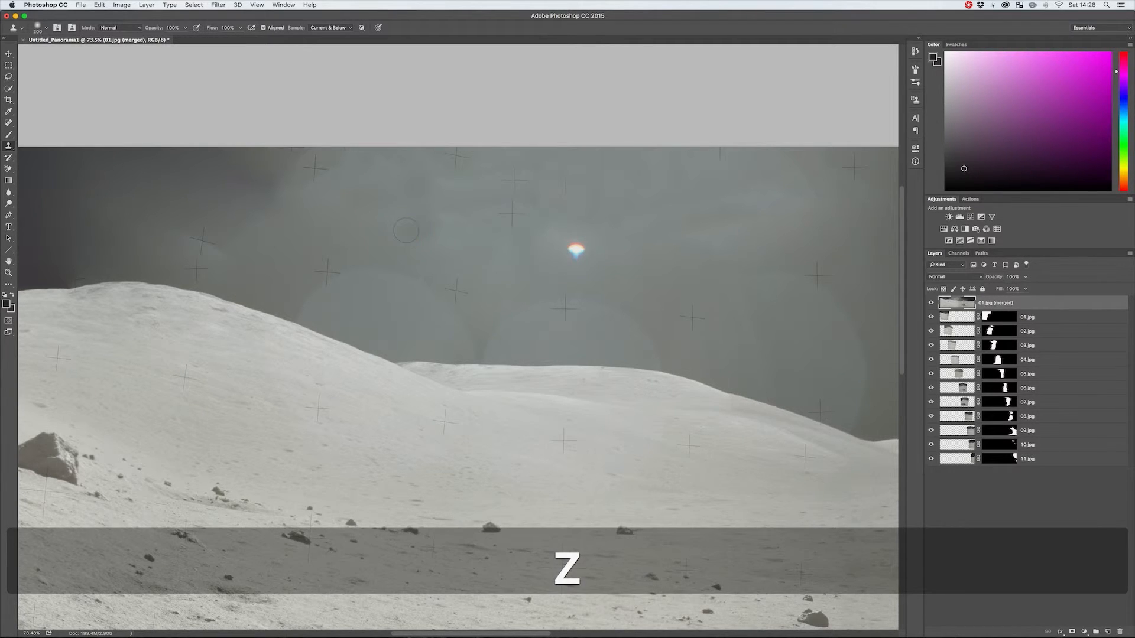
key(alt)
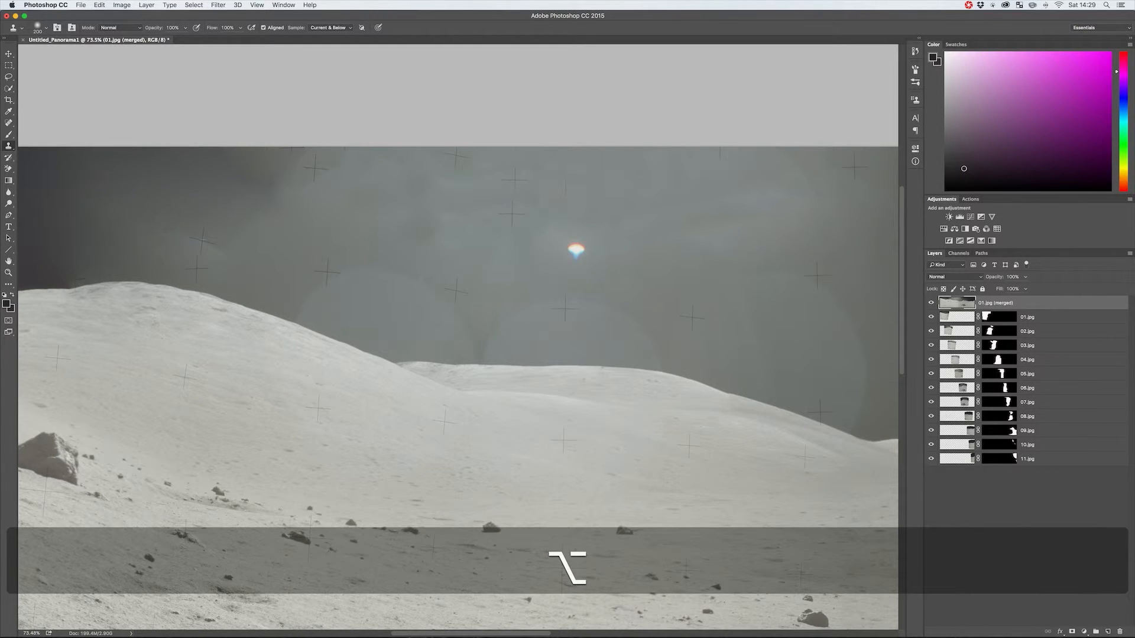
scroll(169, 217, down, 3)
alt+click(187, 233)
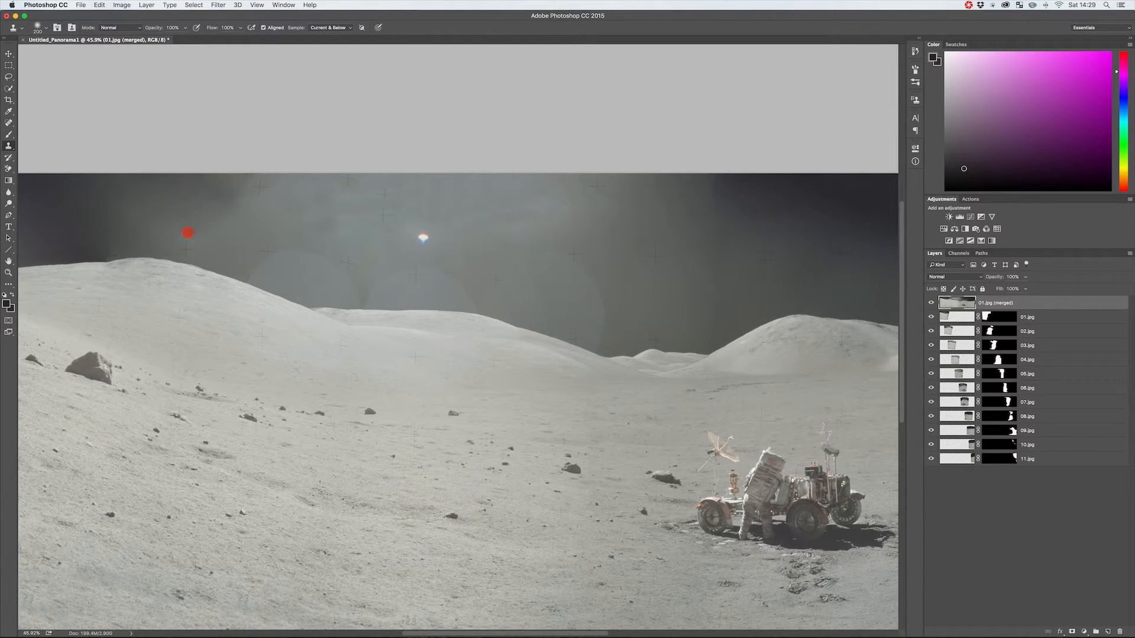
key(super+z)
Select the whole sky with the Quick Selection tool, copy it to a new layer and check that layer in isolation
key(z)
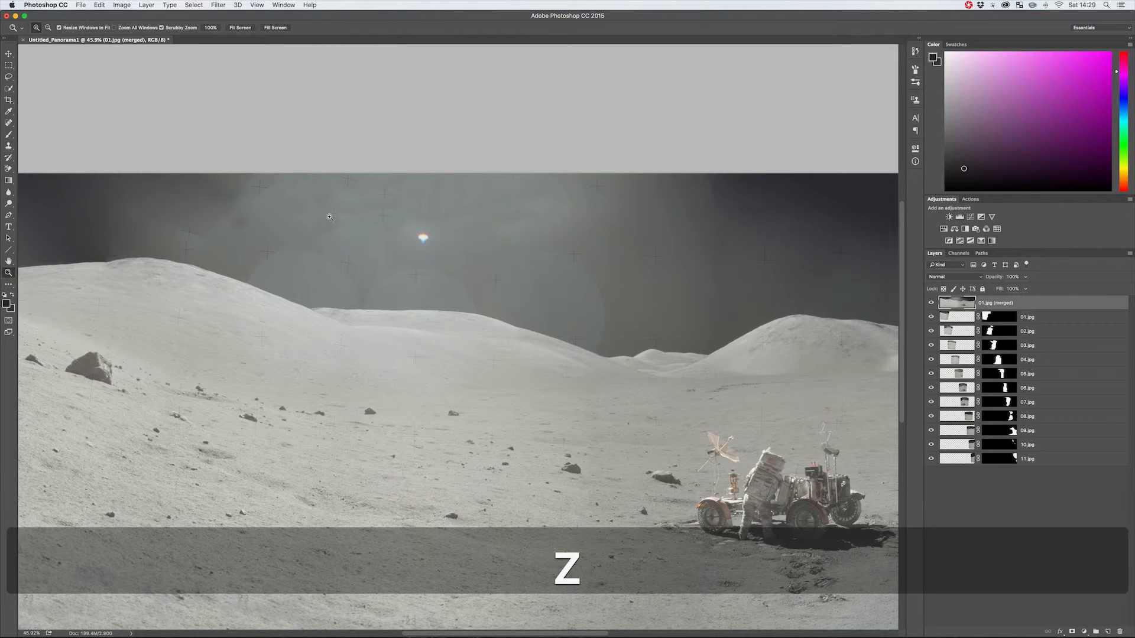
mouse_move(329, 217)
mouse_down()
mouse_move(258, 222)
mouse_move(275, 225)
mouse_up()
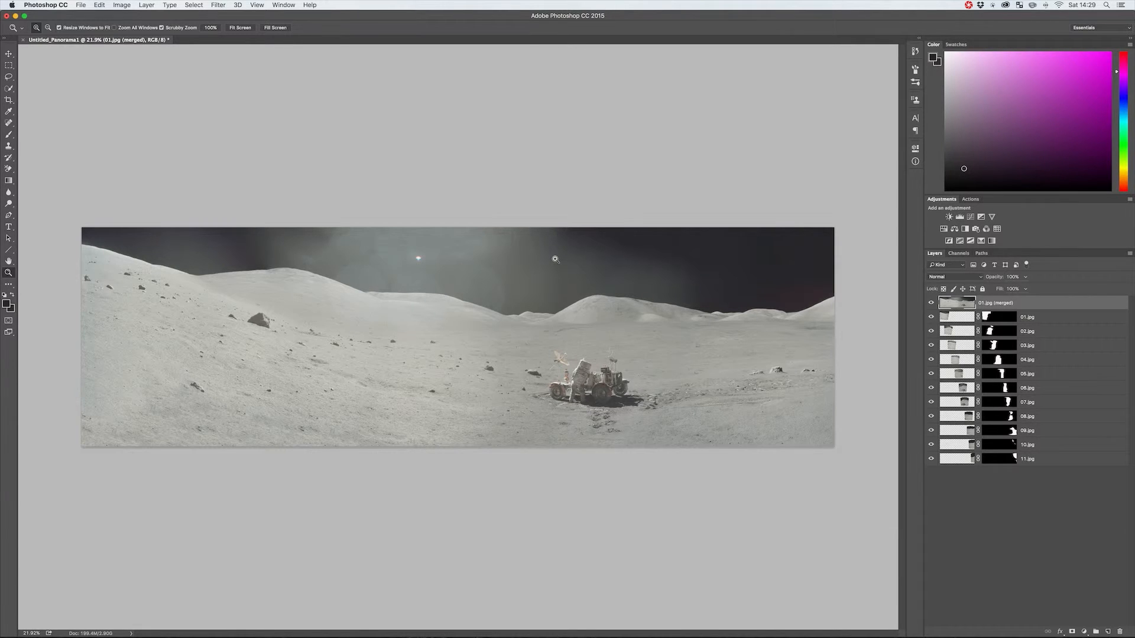
key(w)
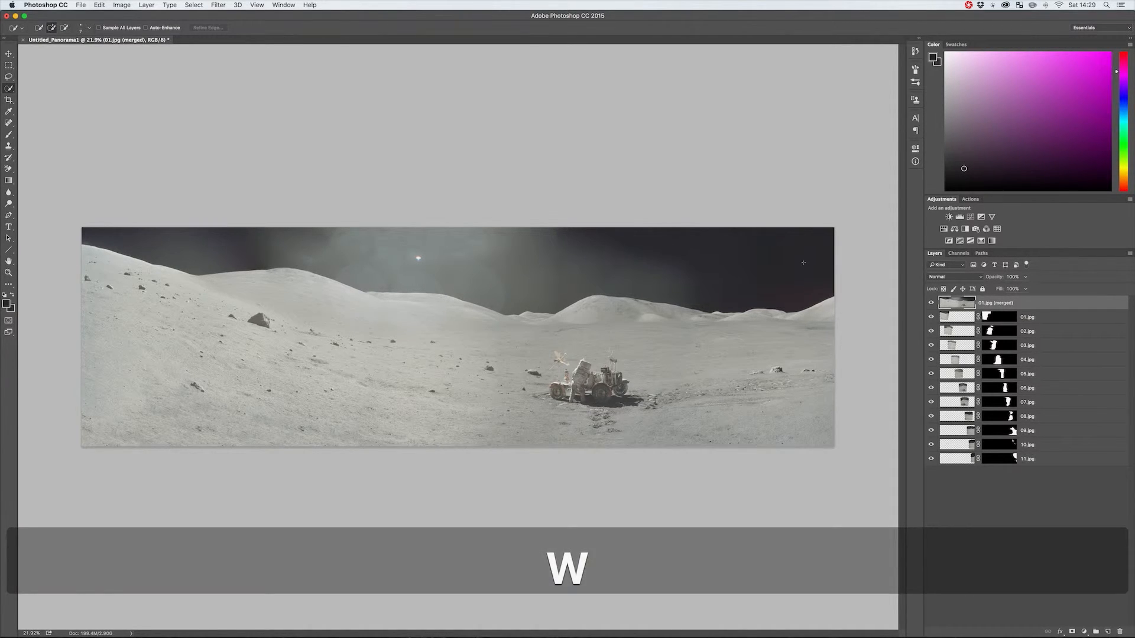
drag(804, 262, 136, 246)
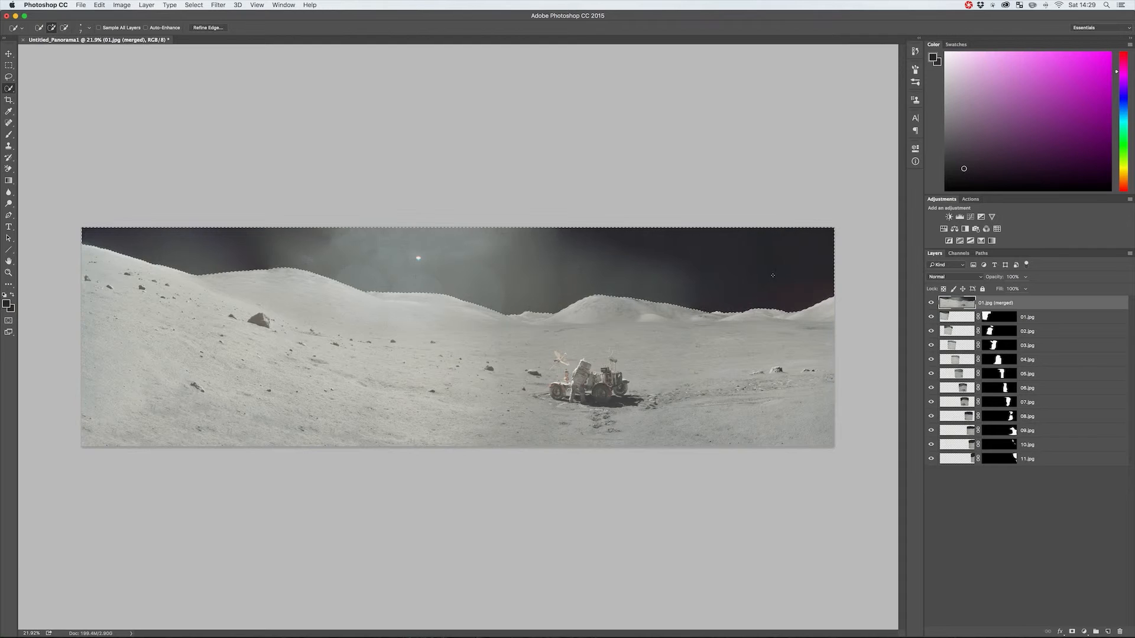
key(super)
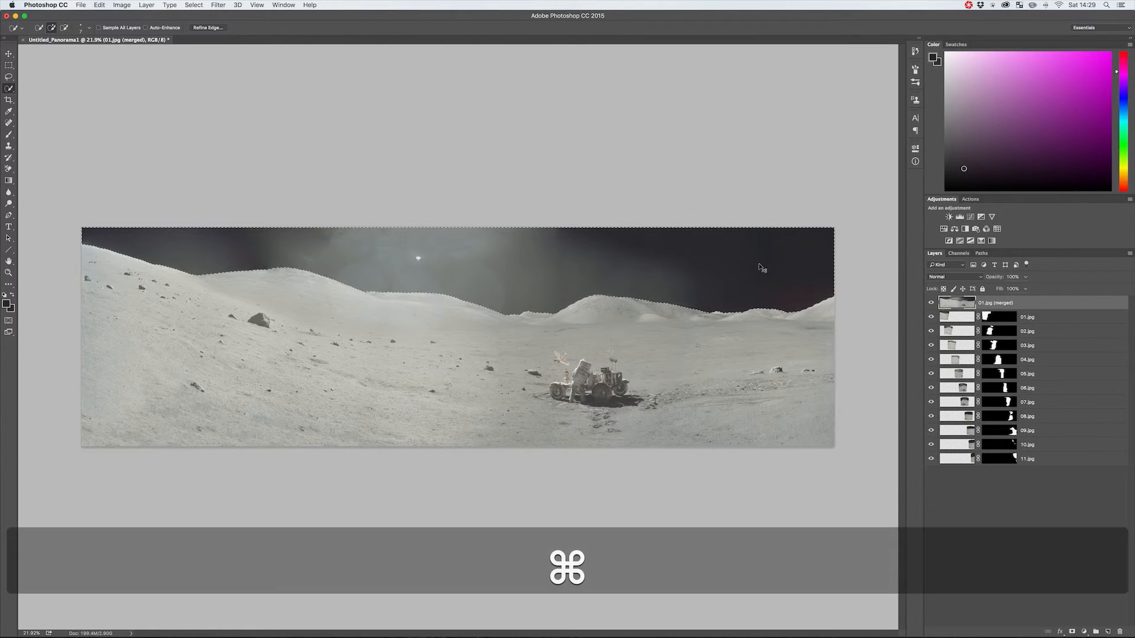
key(super+j)
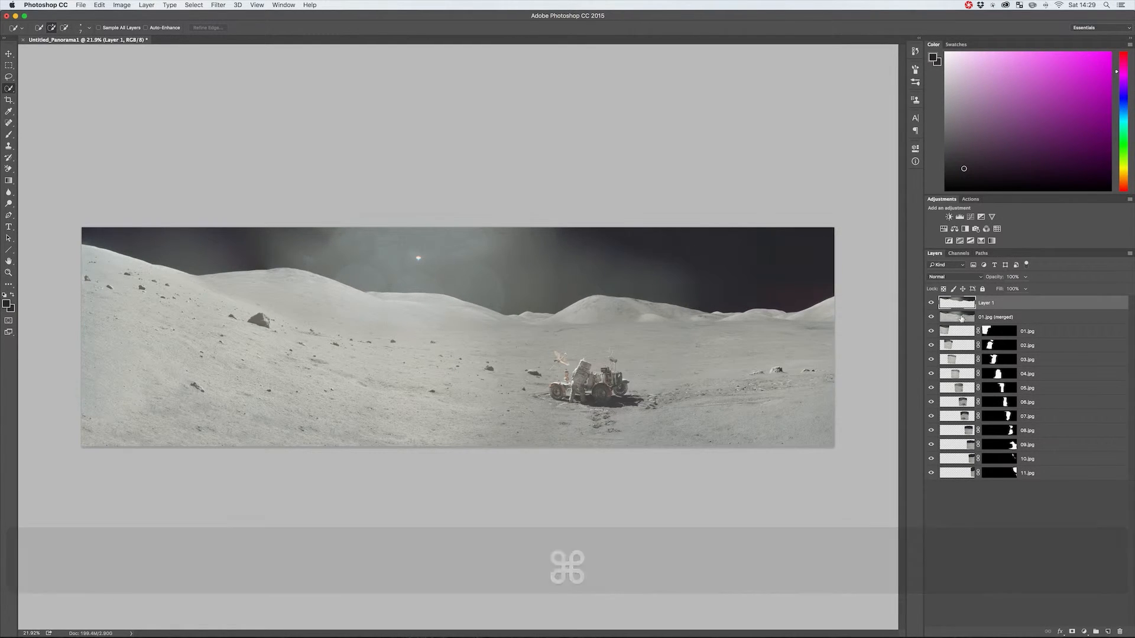
alt+click(932, 304)
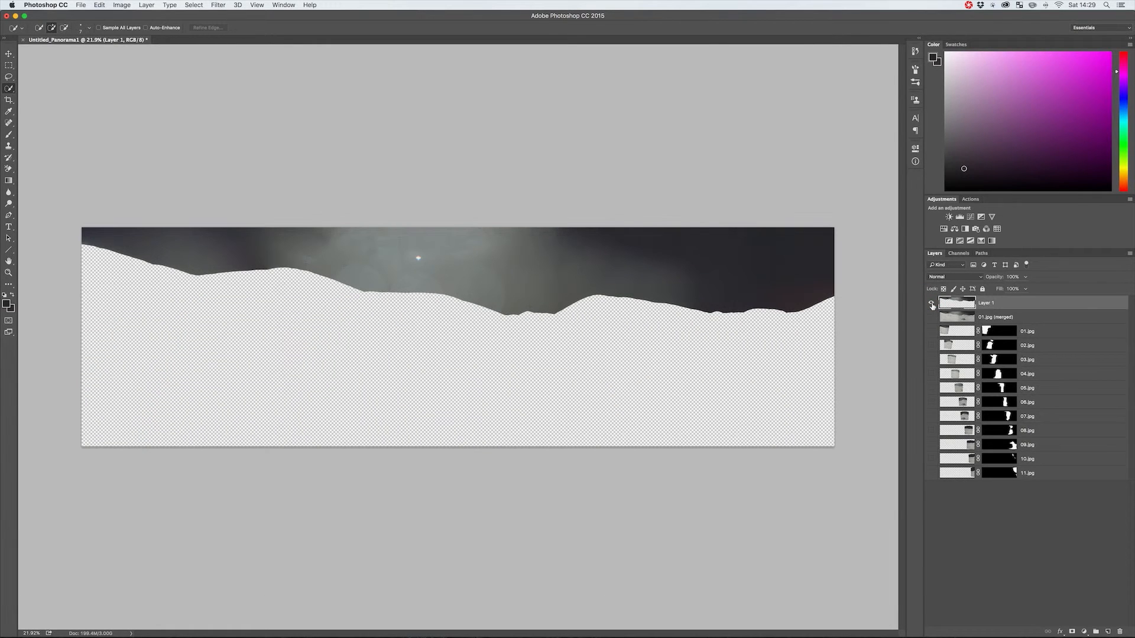
alt+click(931, 304)
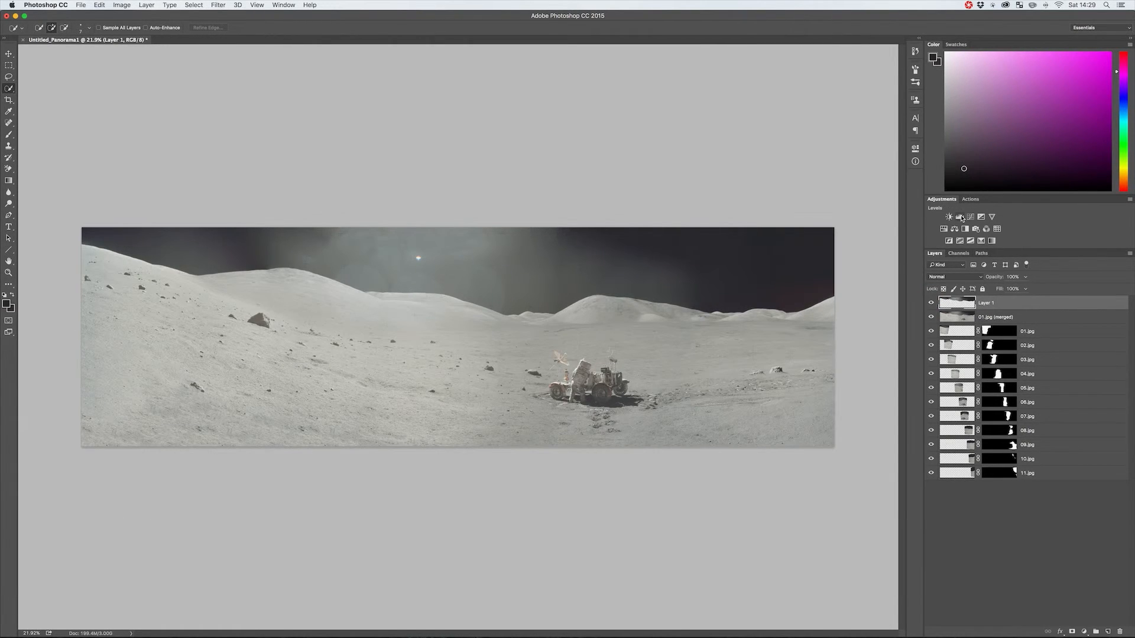
Add a Levels adjustment clipped to the sky layer and darken it with a black point of 34 and midtones of 0.40
click(960, 217)
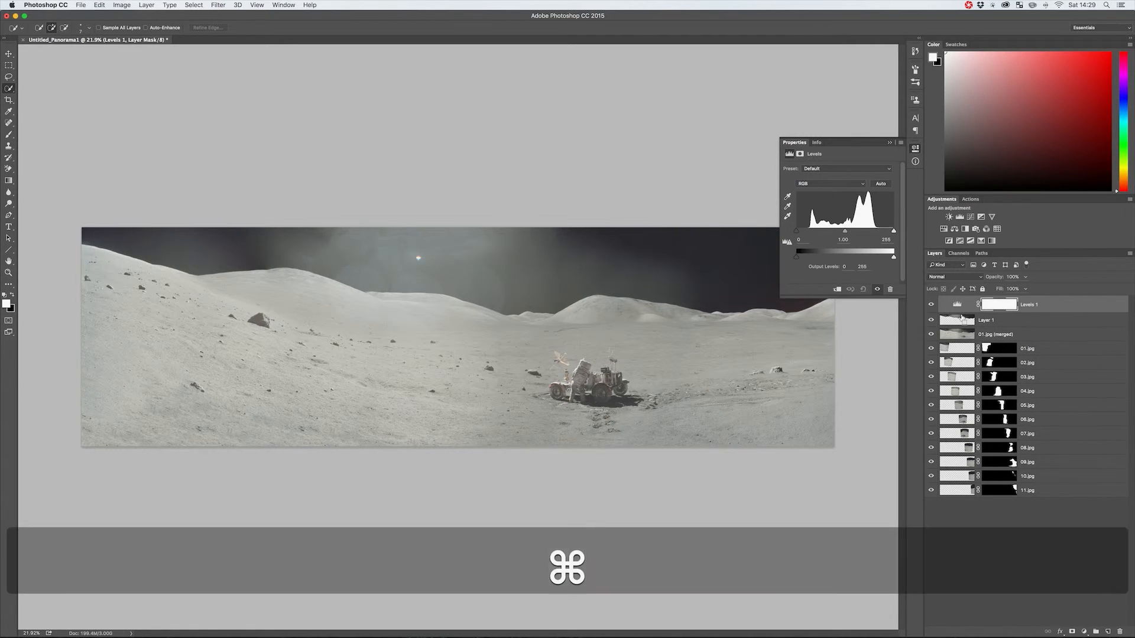
key(alt+super+g)
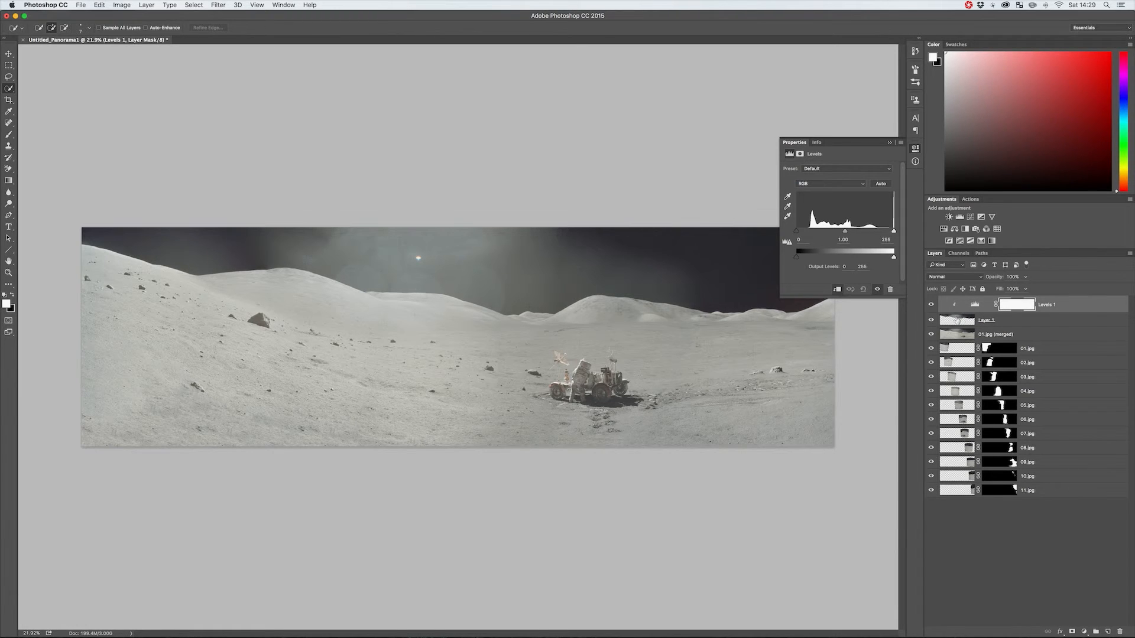
click(942, 320)
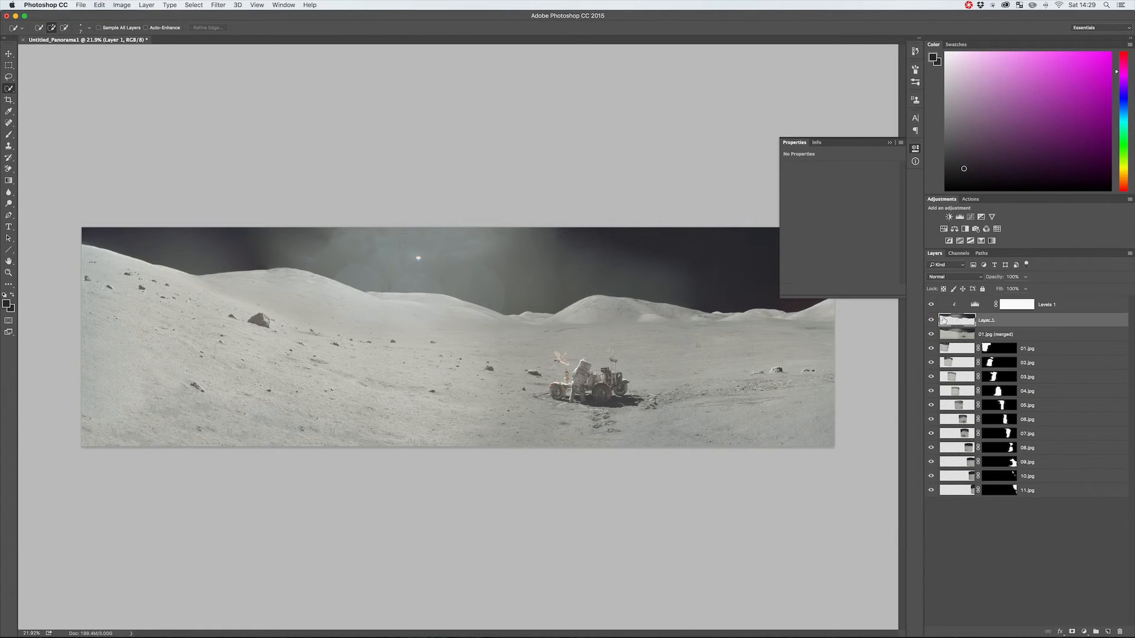
click(974, 305)
click(975, 305)
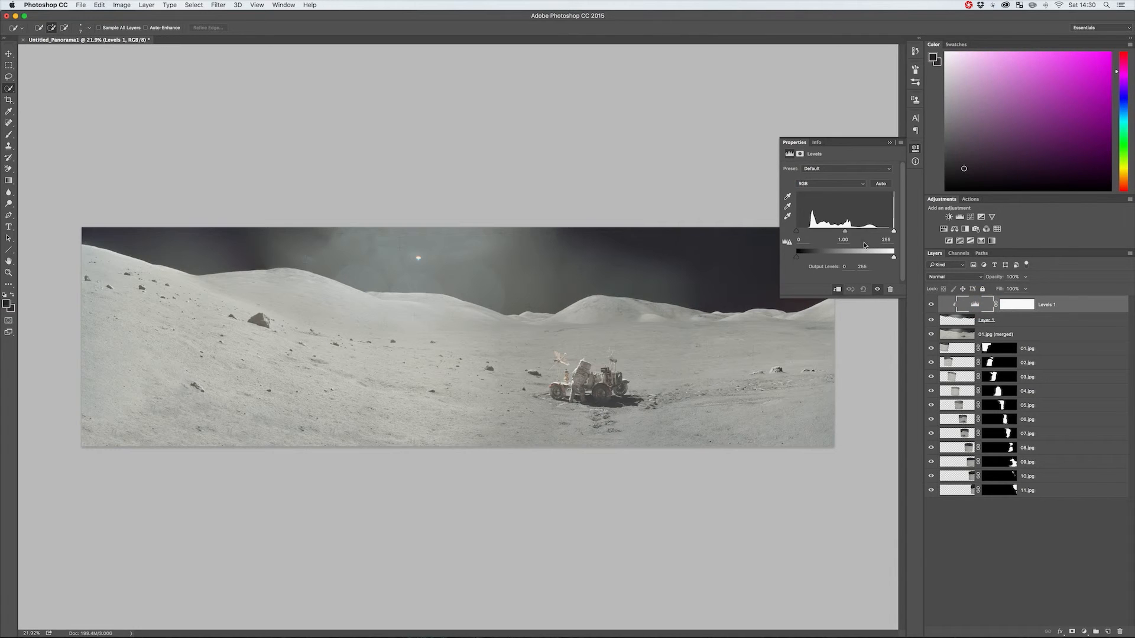
drag(797, 234, 874, 233)
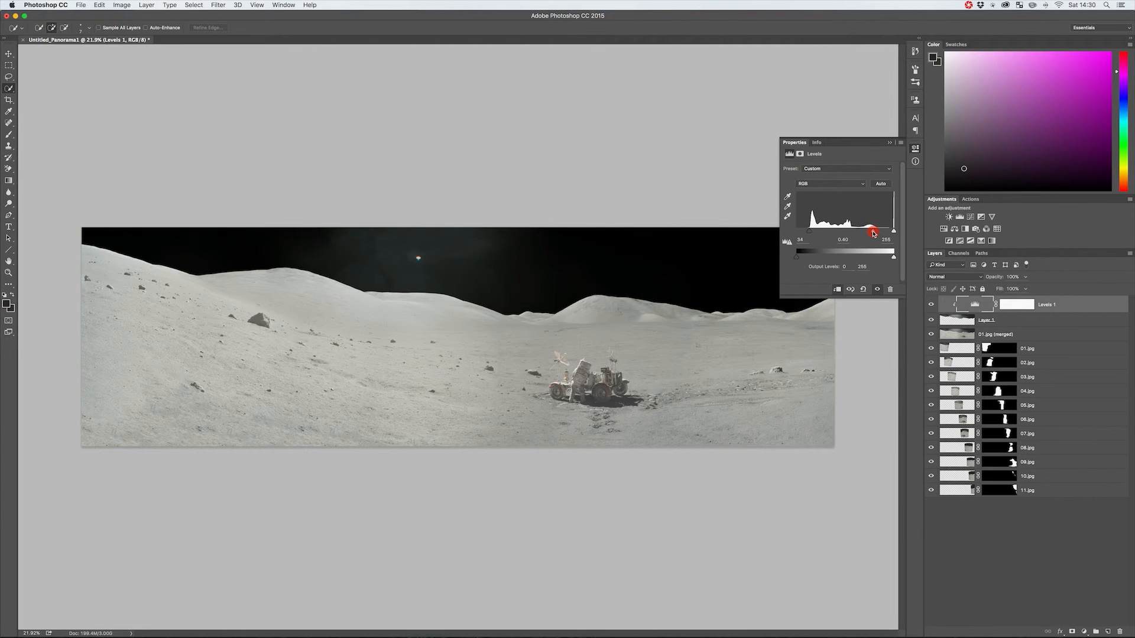
click(916, 148)
Clone haze-free sky on Layer 1 over the area left of the lens flare with an 800 px Clone Stamp brush
key(z)
drag(371, 250, 416, 247)
key(space)
mouse_move(446, 61)
mouse_down()
mouse_move(456, 294)
mouse_move(468, 271)
mouse_up()
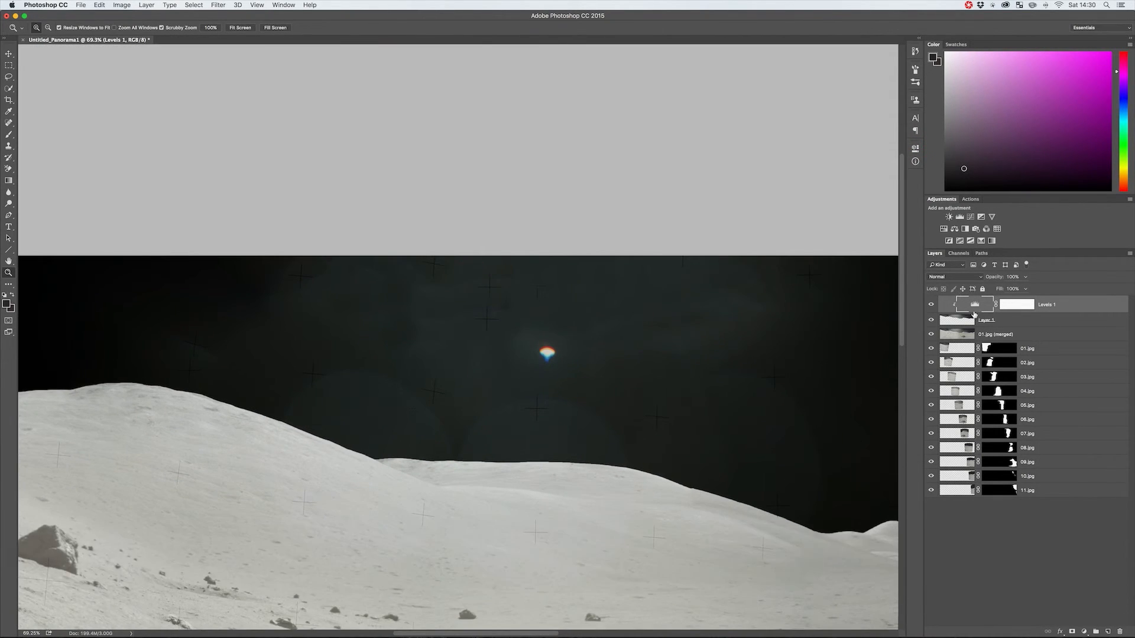
click(973, 319)
key(s)
alt+click(451, 345)
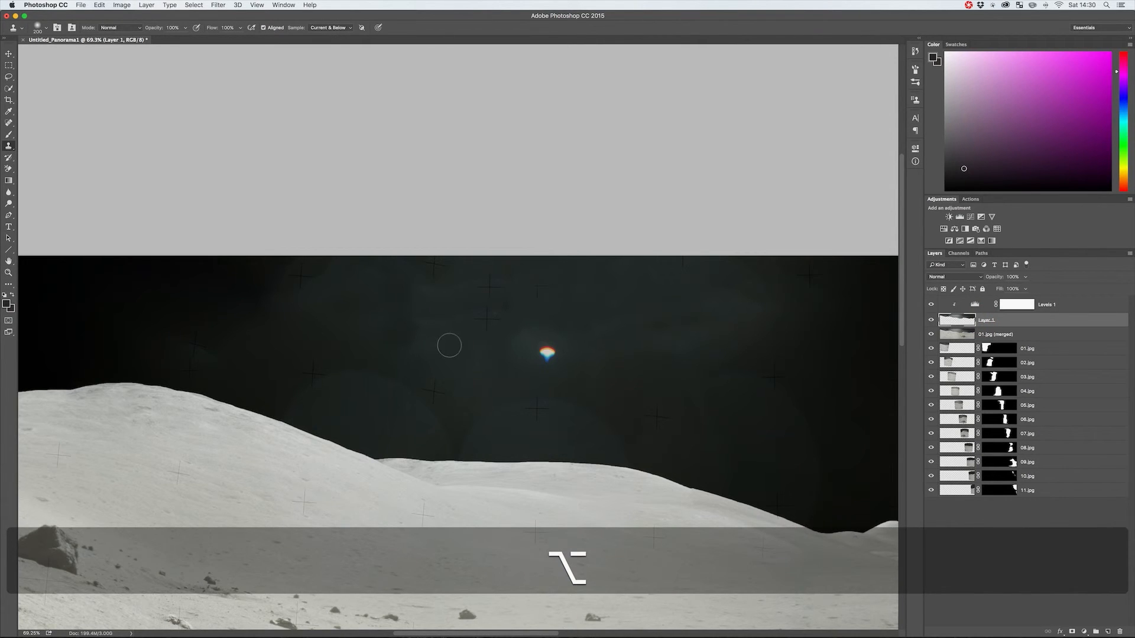
key(bracketright)
key(bracketright)
key(bracketright)
key(bracketright)
key(bracketright)
key(bracketright)
key(bracketright)
drag(339, 331, 307, 327)
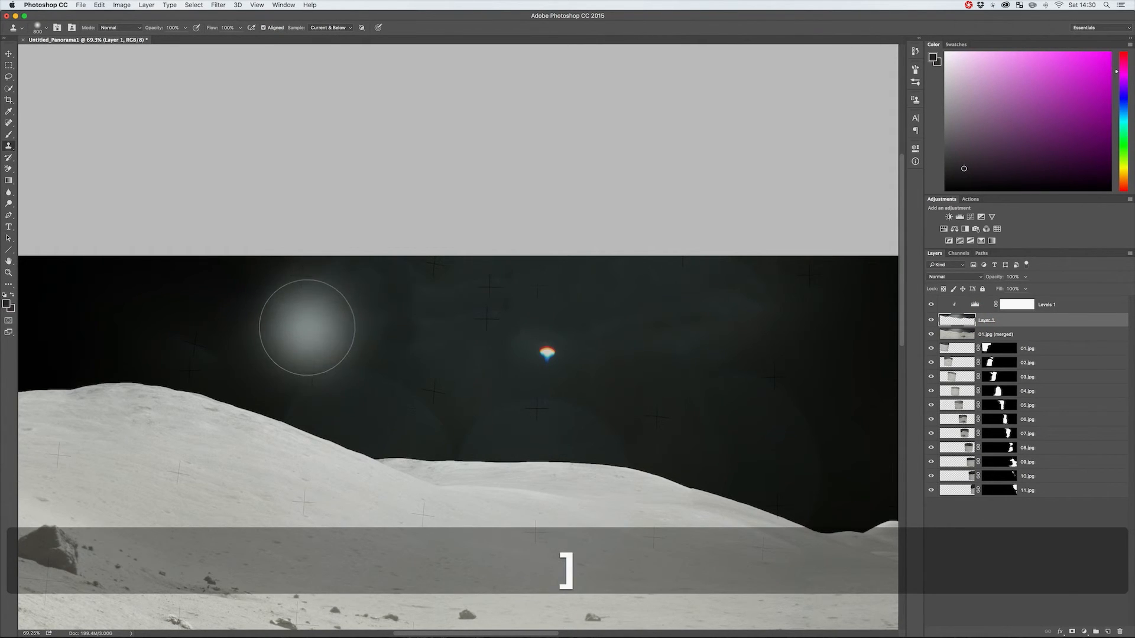
Resample the darkened sky on Layer 1 and clone it over the haze beside and around the lens flare
alt+click(317, 325)
drag(401, 314, 444, 304)
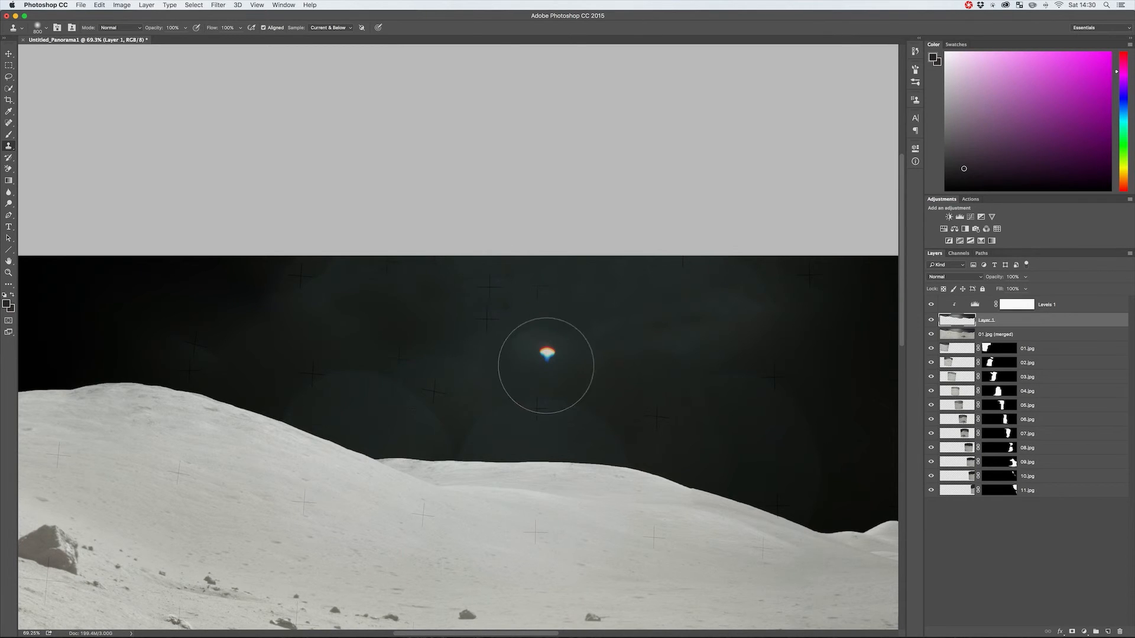
mouse_move(537, 362)
mouse_down()
mouse_move(563, 380)
mouse_move(480, 383)
mouse_move(513, 381)
mouse_up()
key(z)
click(517, 276)
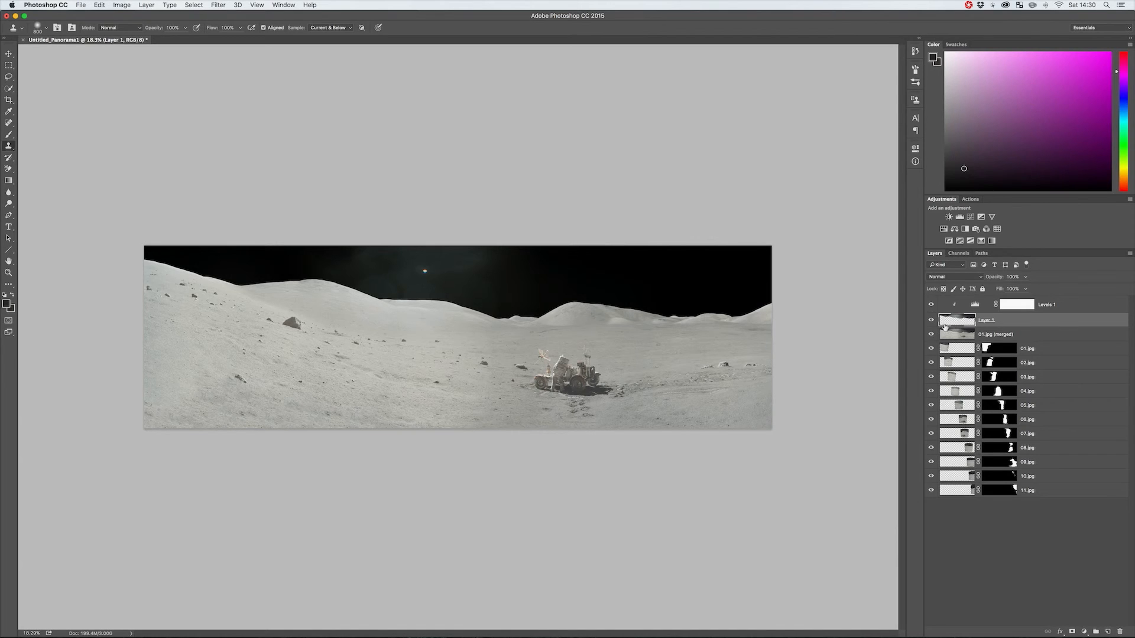
Add a Curves adjustment above the merged panorama layer and shape an S-curve with lowered shadows to raise the ground's contrast
click(1010, 335)
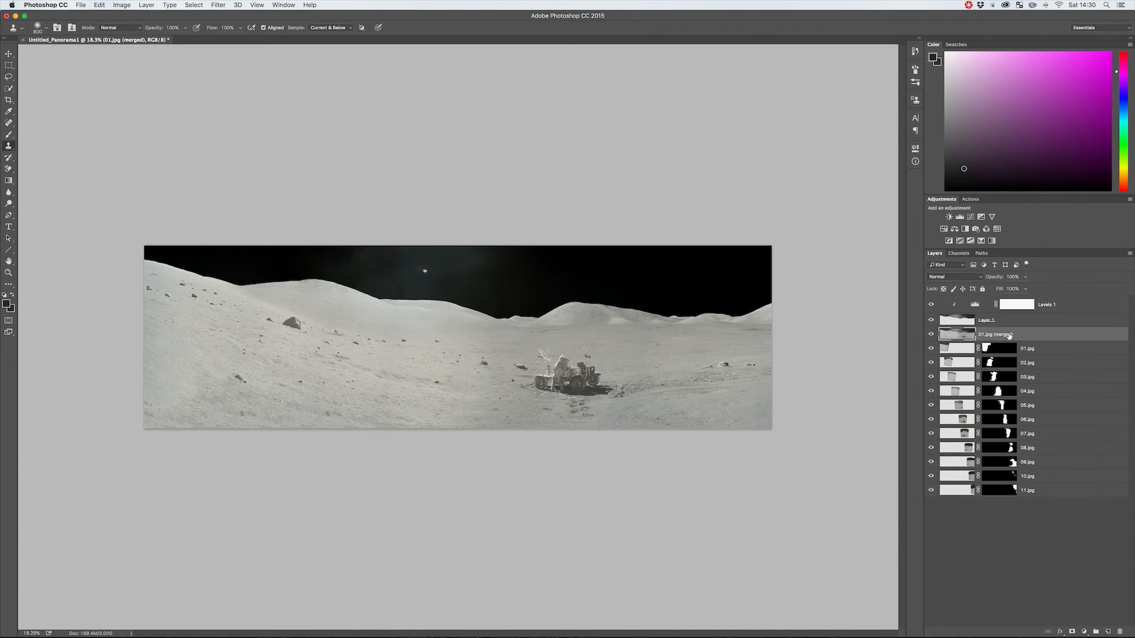
click(971, 217)
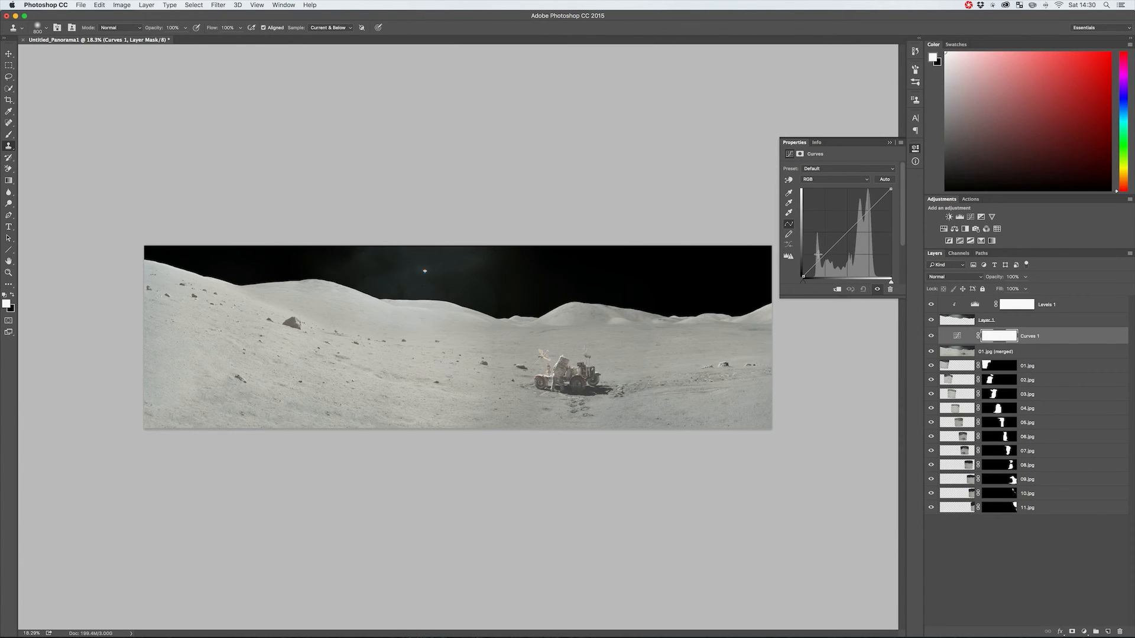
drag(819, 255, 824, 263)
click(859, 216)
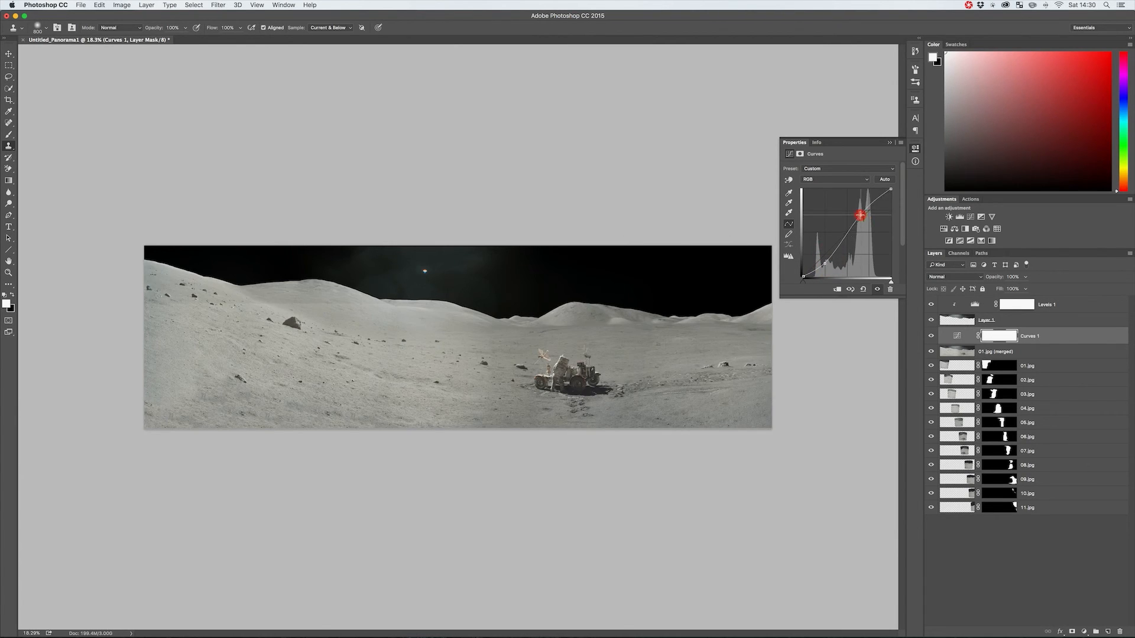
Refine the S-curve in Curves 1 by easing the highlight point down slightly and deepening the shadow point, and close its settings
drag(860, 215, 863, 218)
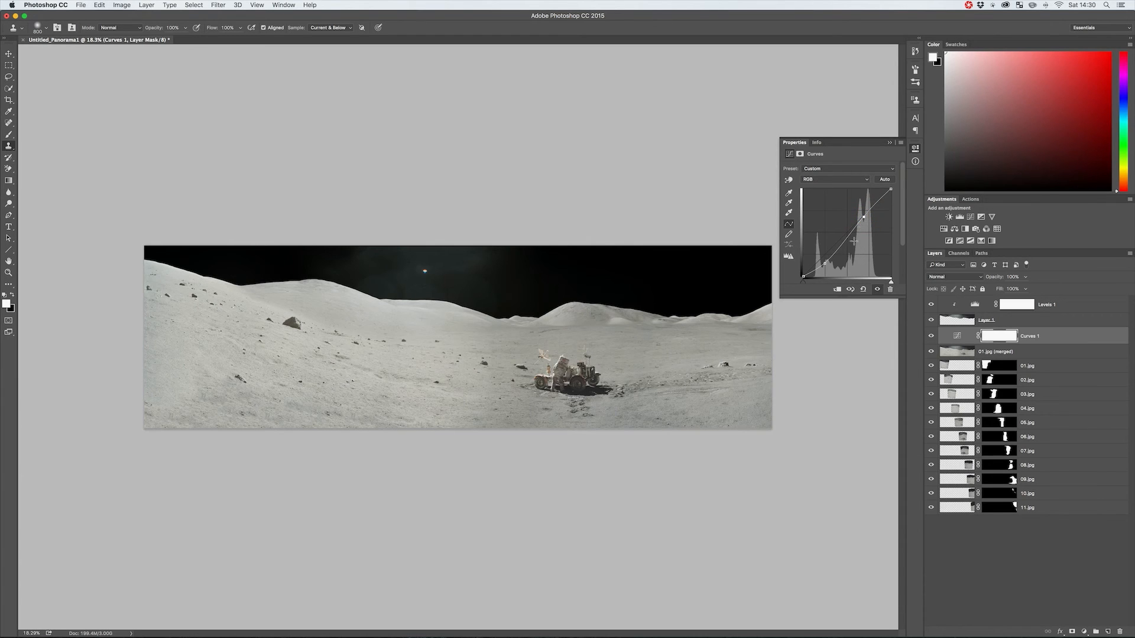
drag(825, 265, 830, 266)
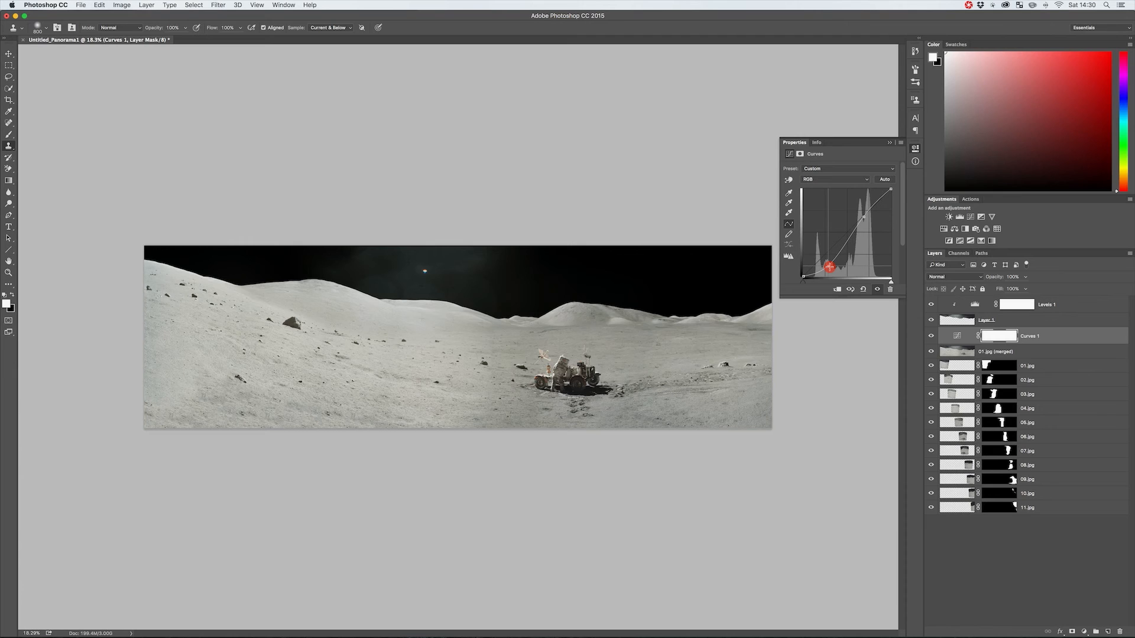
click(917, 151)
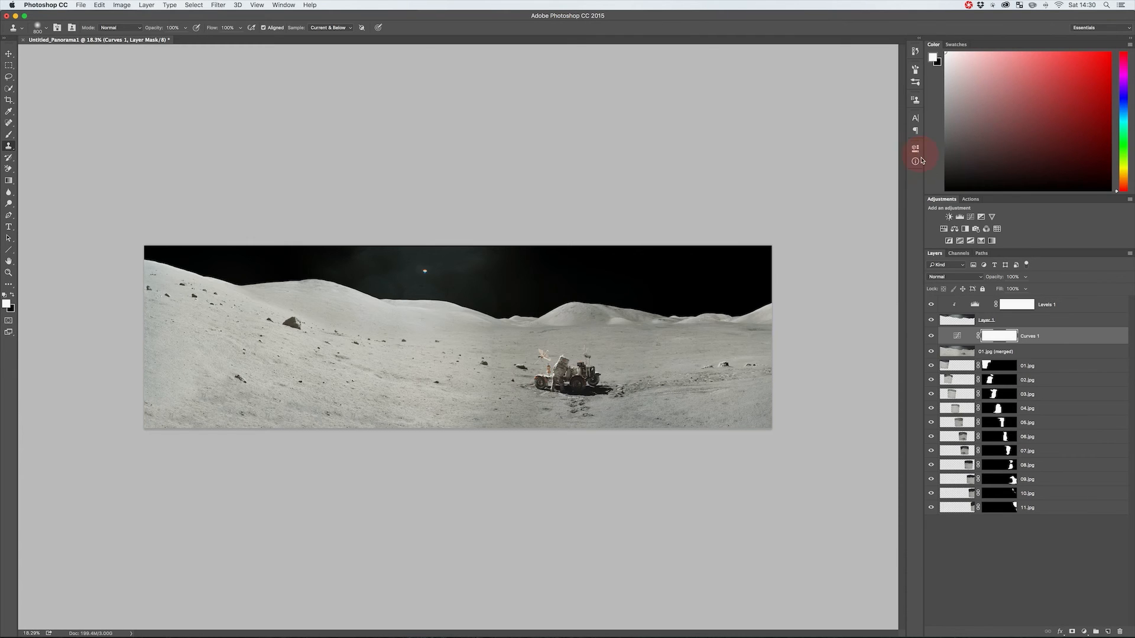
Compare the panorama with and without the Curves 1 adjustment, and view the whole result fitted to the window
click(932, 335)
click(931, 336)
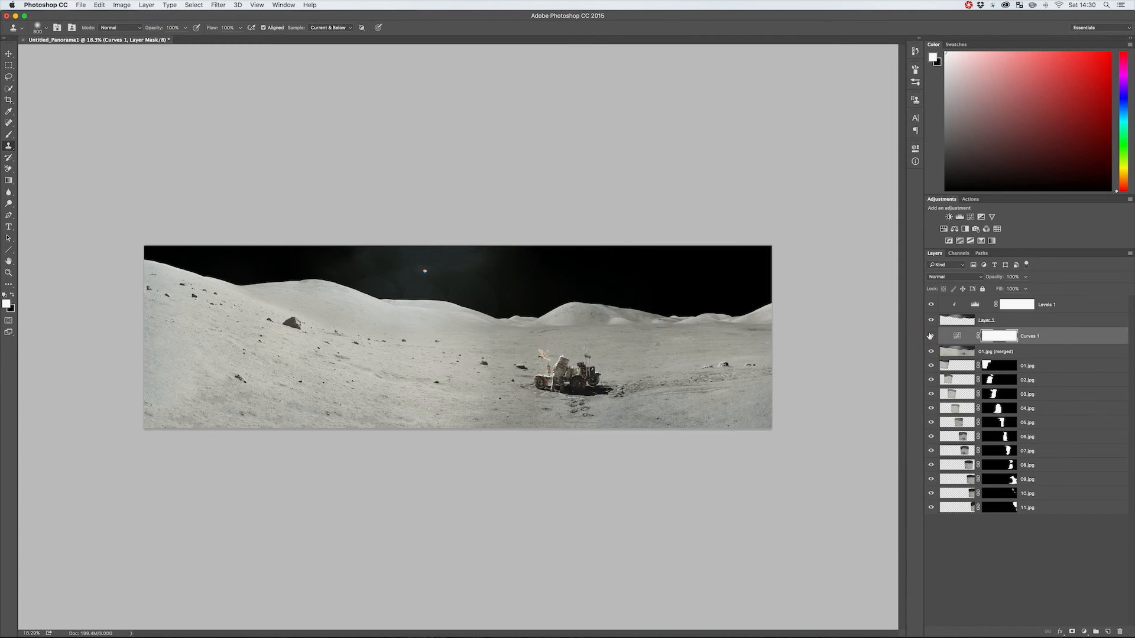
key(super+0)
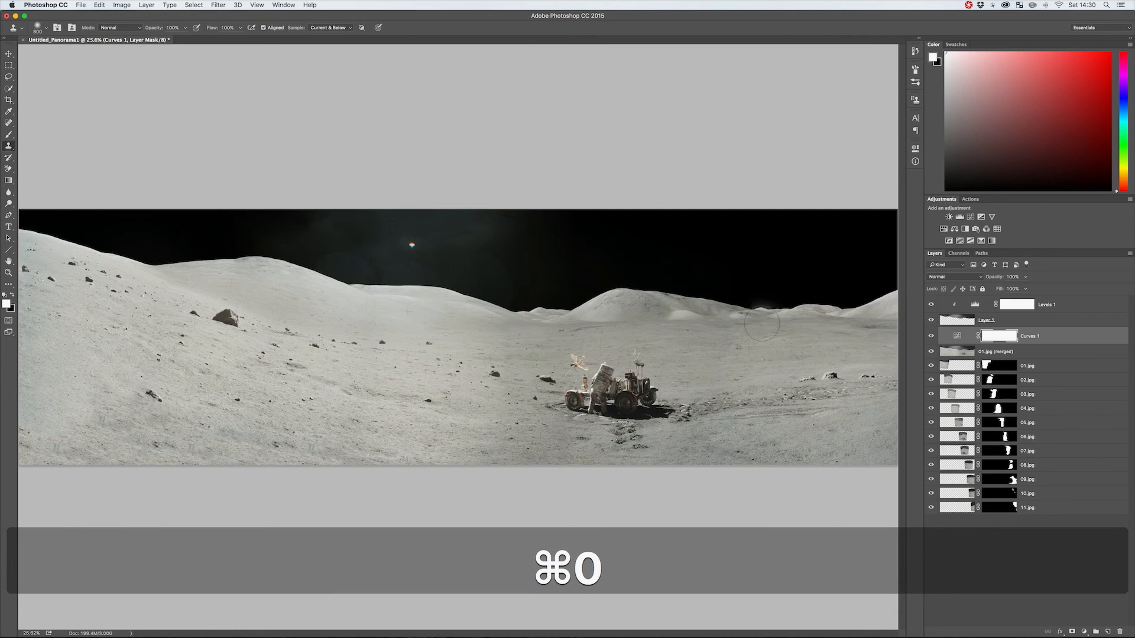
key(v)
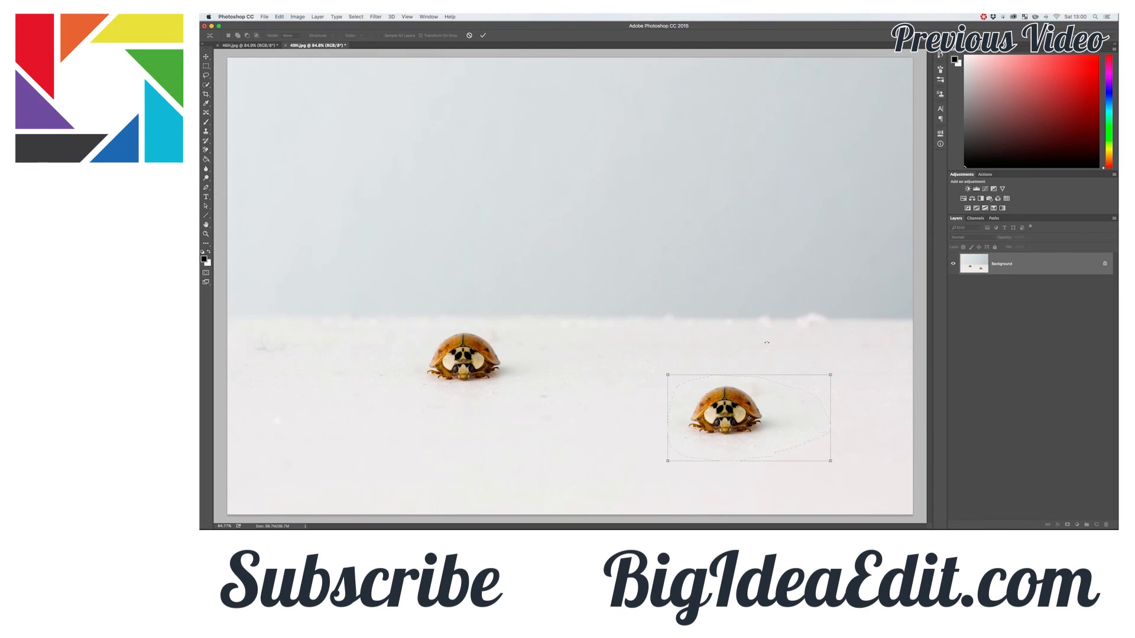
key(Return)
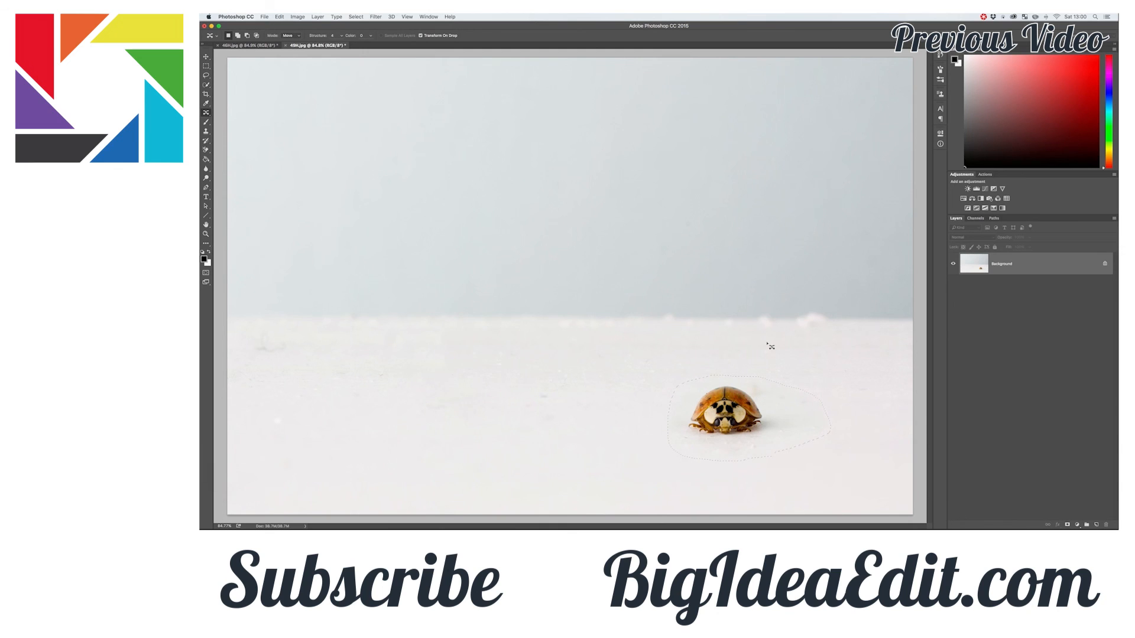